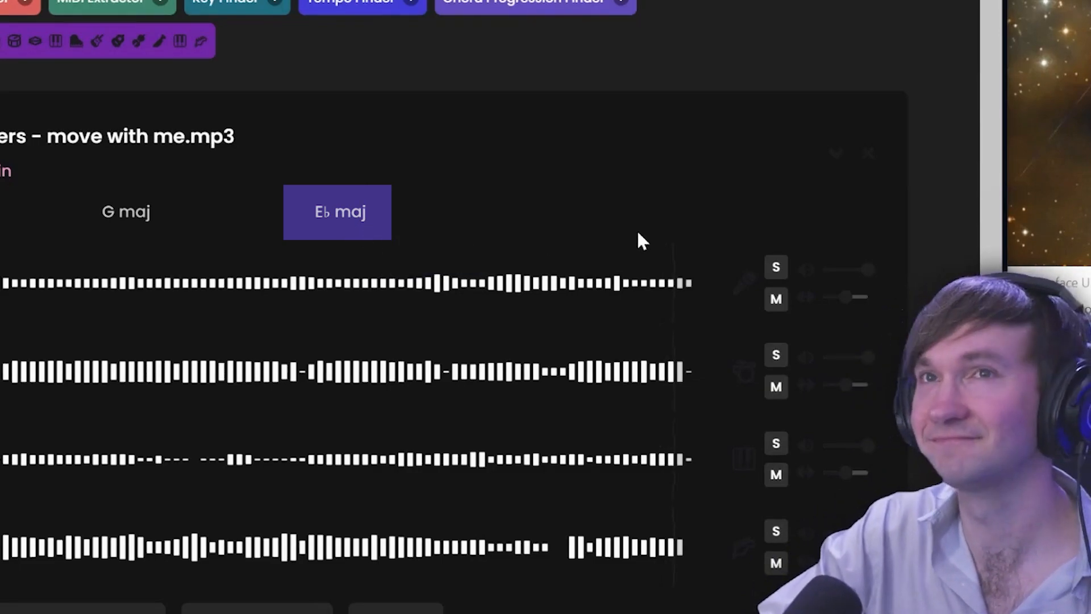
Download the MIDI extracted from "move with me" and save it as a zip file
left_click(122, 194)
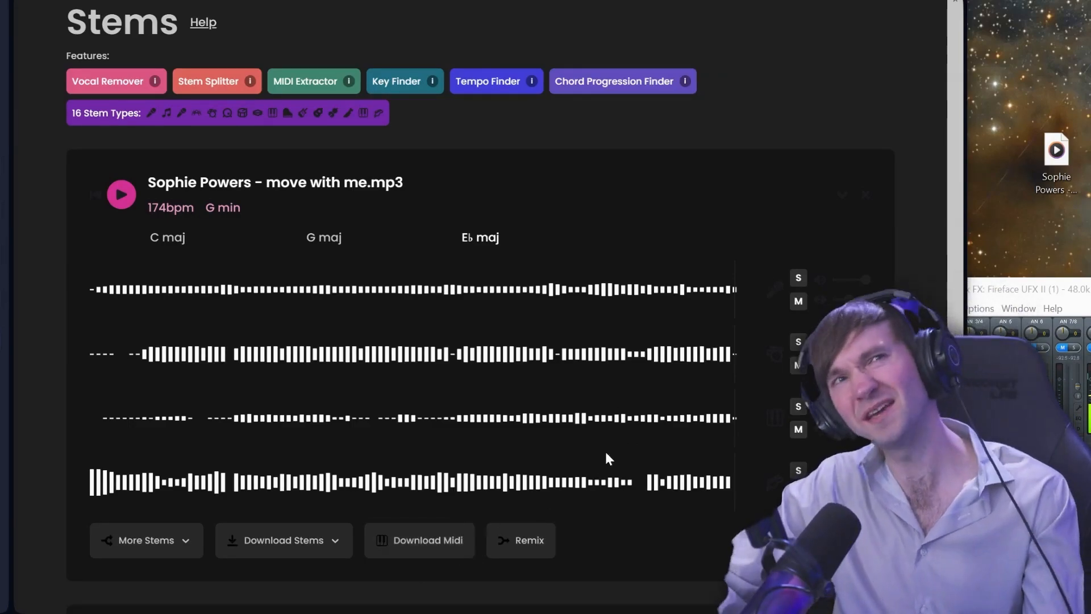
left_click(432, 540)
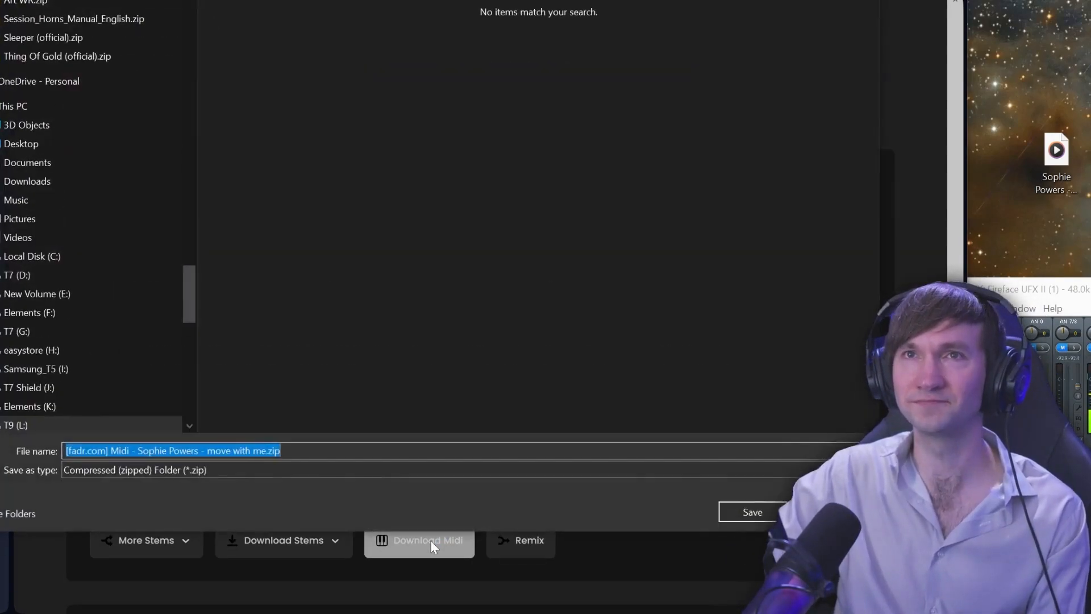
left_click(755, 512)
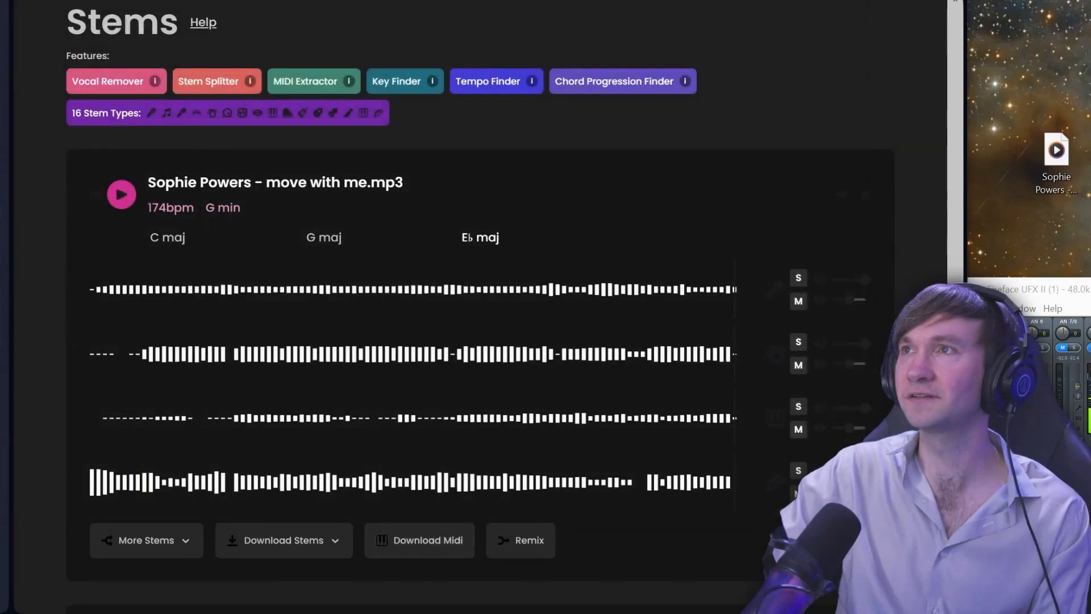
Bring up the downloaded MIDI folder and open the chord_csv.csv file to read the chord list, then put the folder away
key("alt+Tab")
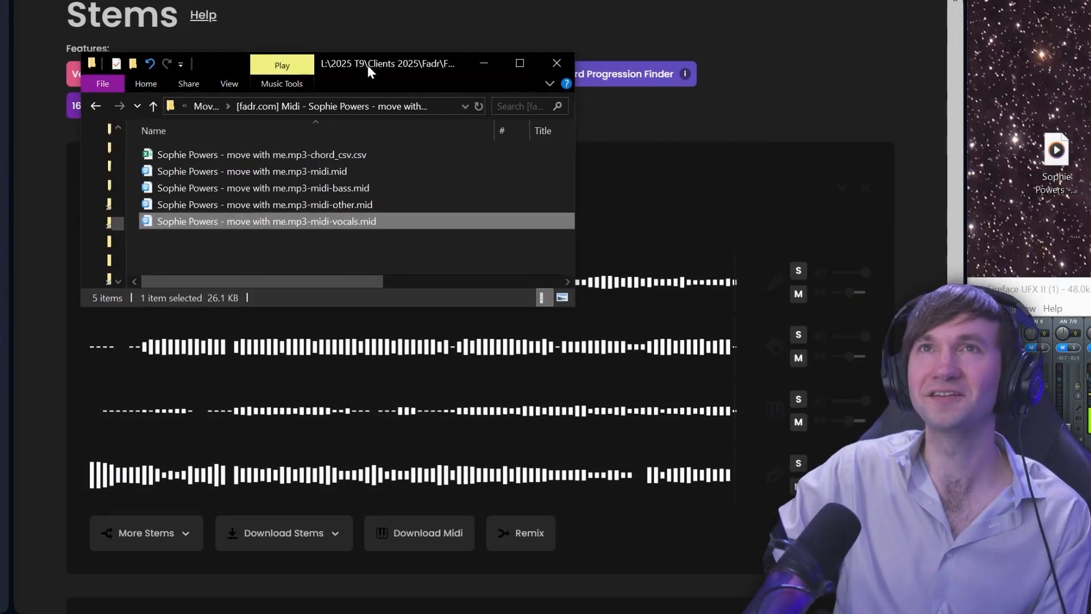
left_click_drag(369, 69, 404, 72)
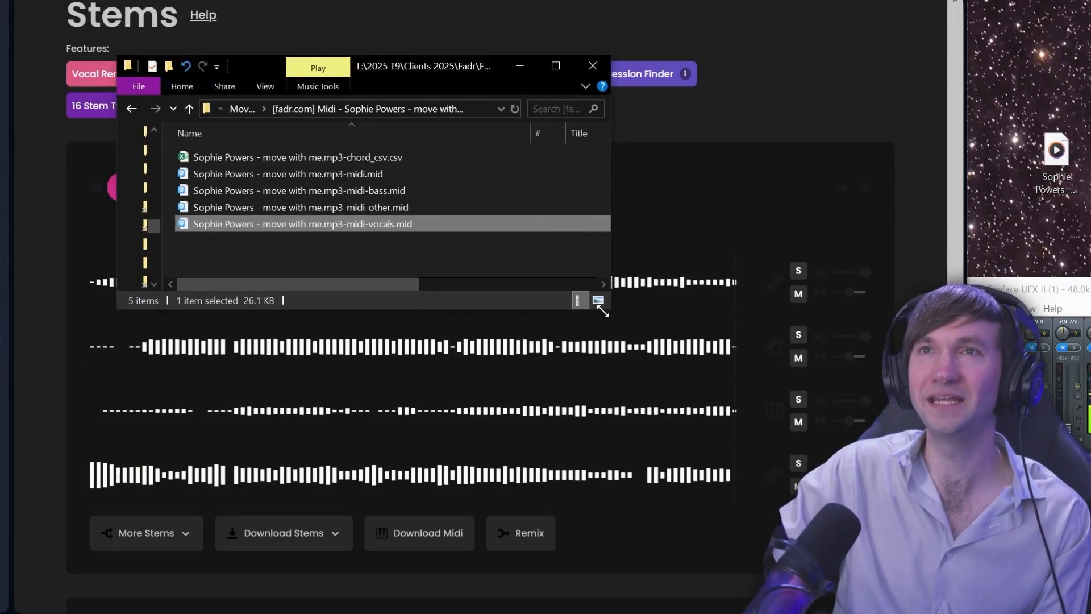
left_click_drag(603, 311, 766, 361)
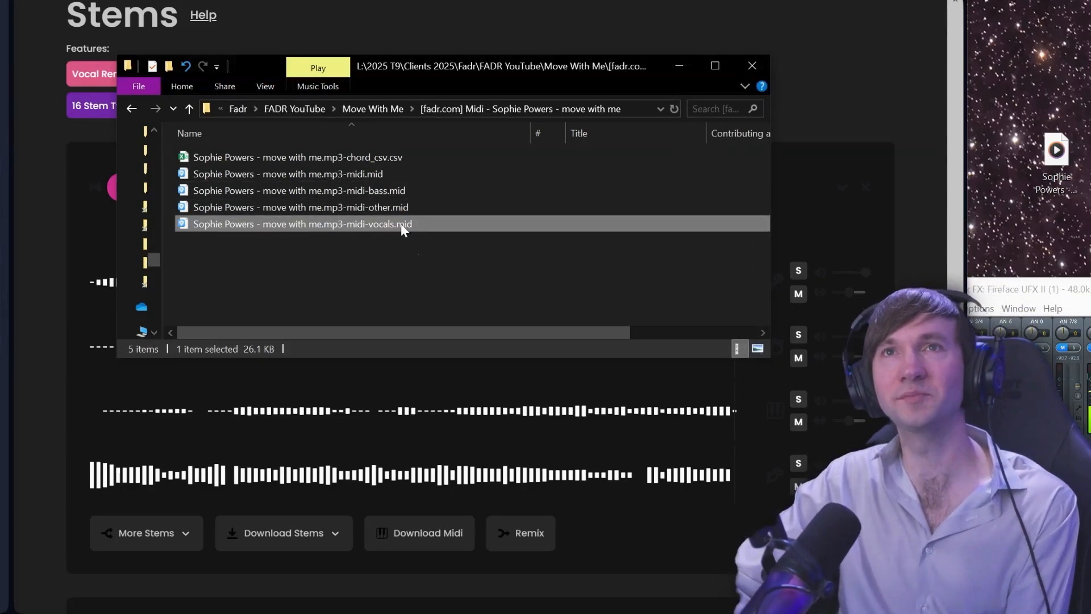
double_click(411, 155)
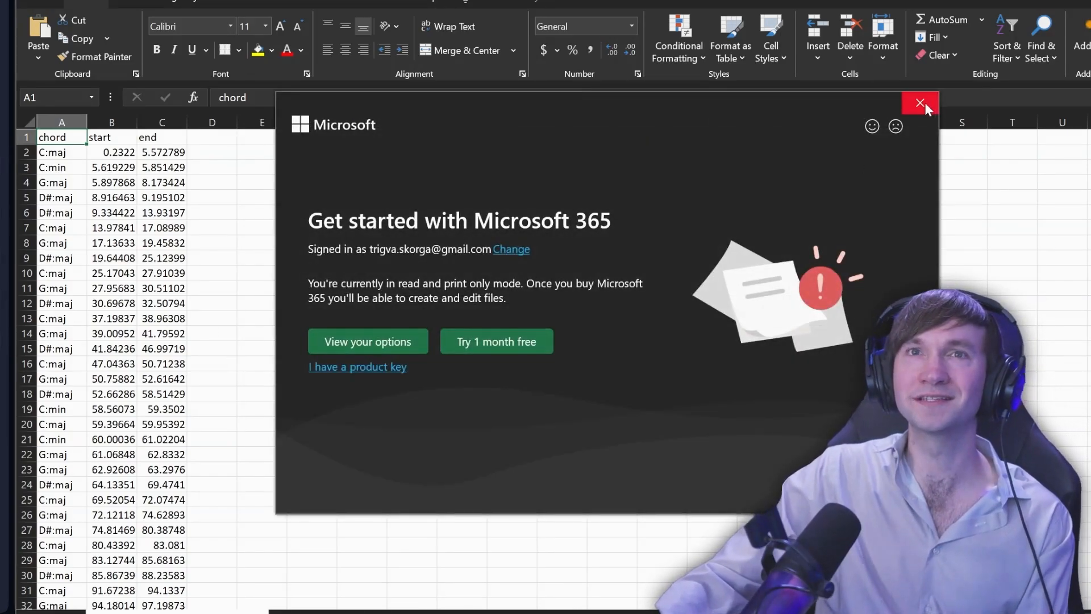
left_click(921, 104)
scroll(398, 366, "down", 3)
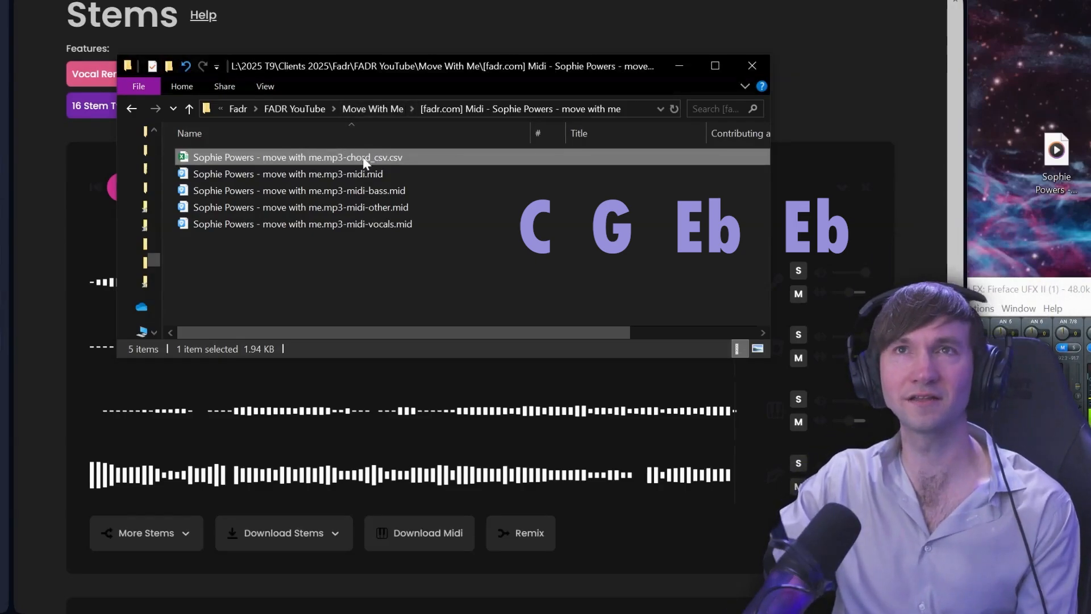
left_click(680, 66)
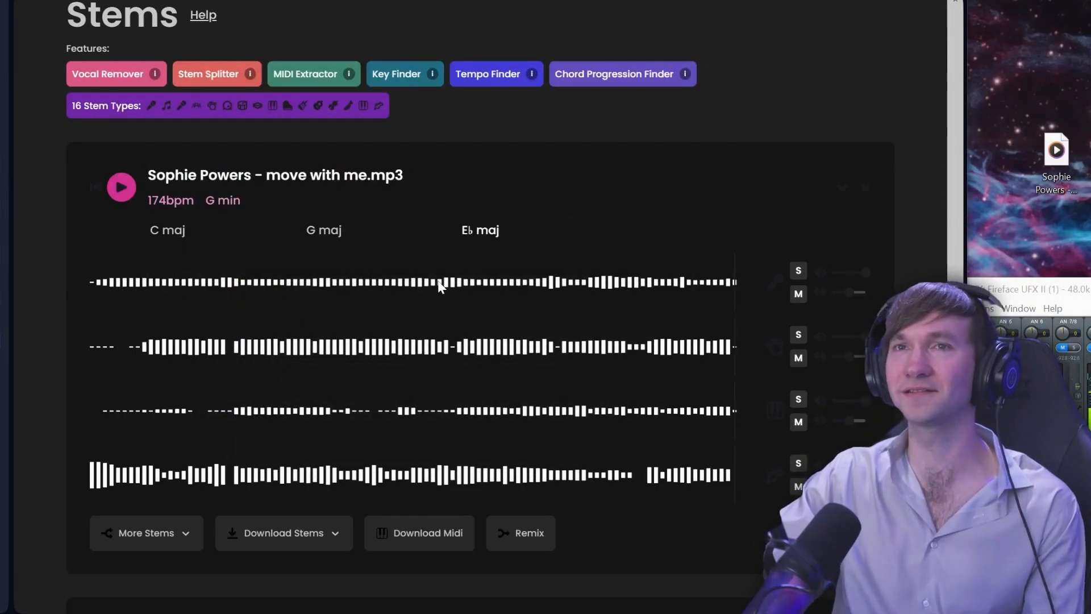
Check which stems and audio formats are offered for download for the first "move with me" entry
scroll(438, 280, "up", 2)
scroll(633, 302, "down", 6)
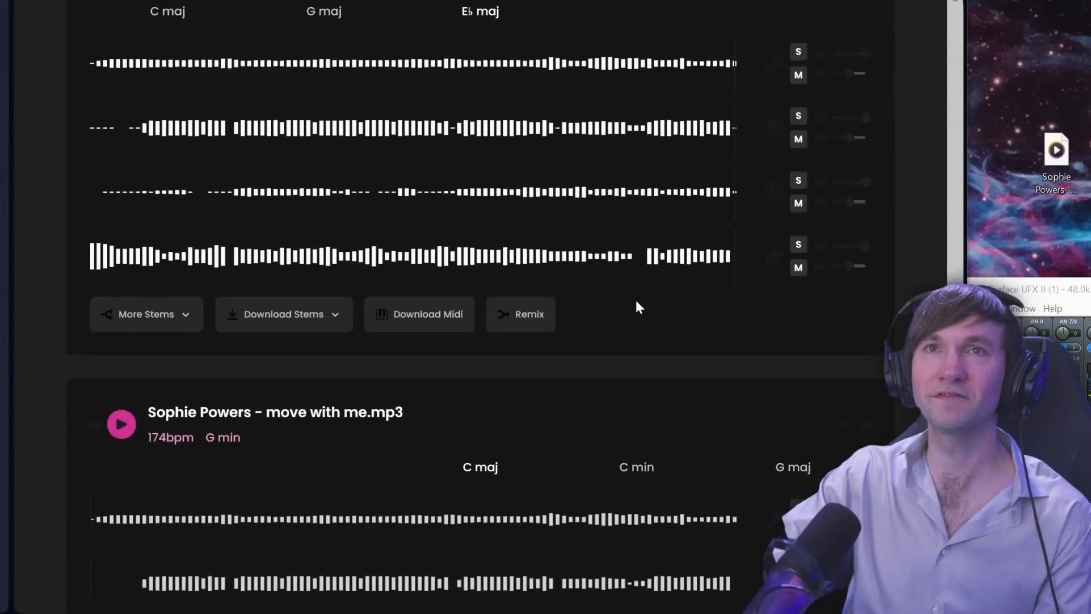
left_click(330, 316)
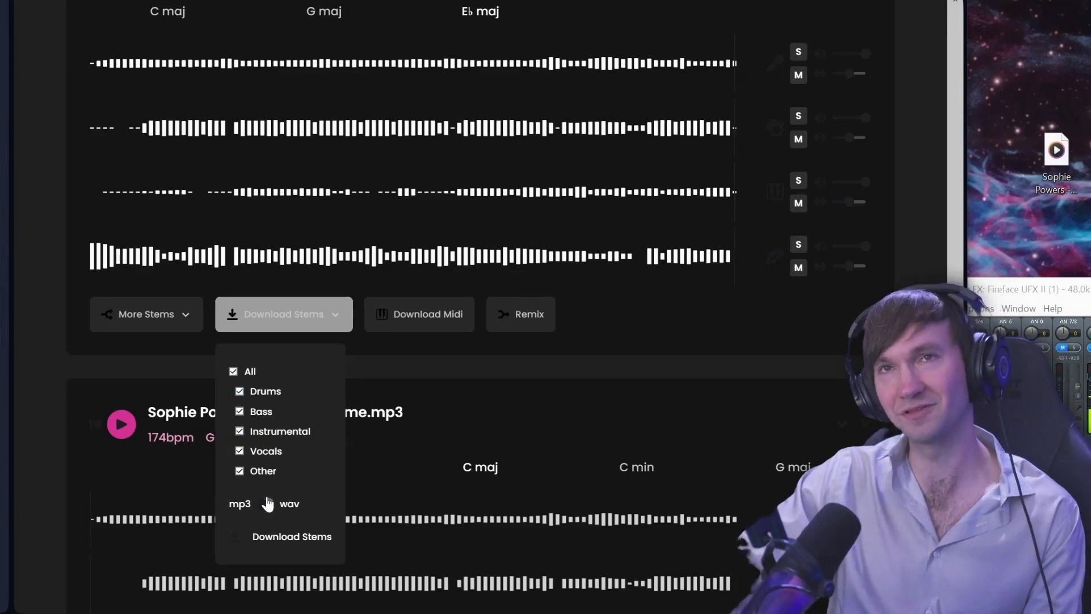
left_click(606, 328)
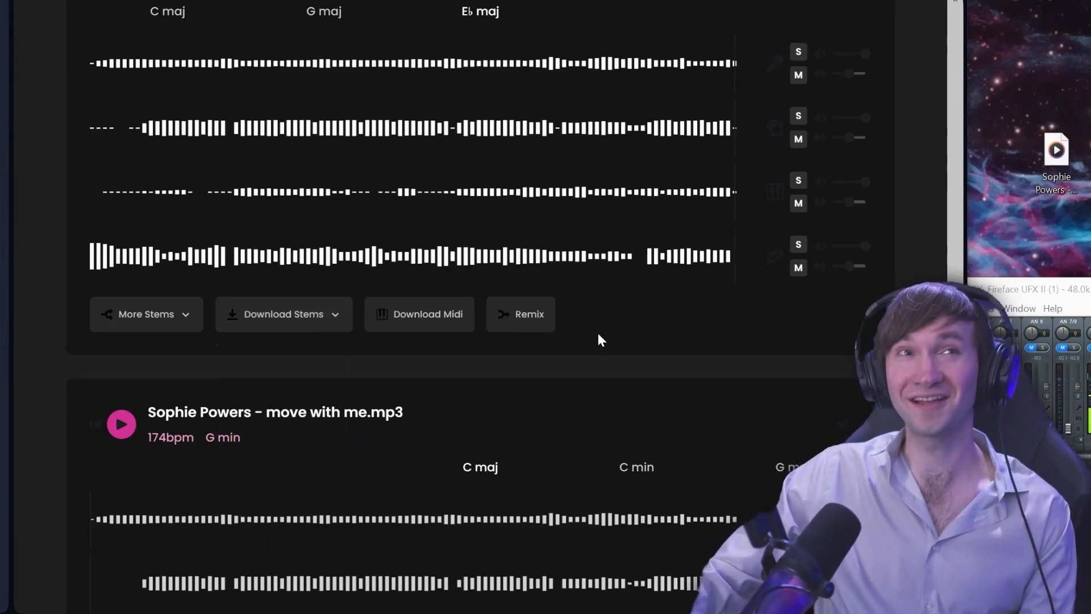
Play the first "move with me" entry from the song's first third, solo its second stem and stop playback
scroll(604, 334, "up", 2)
left_click(282, 189)
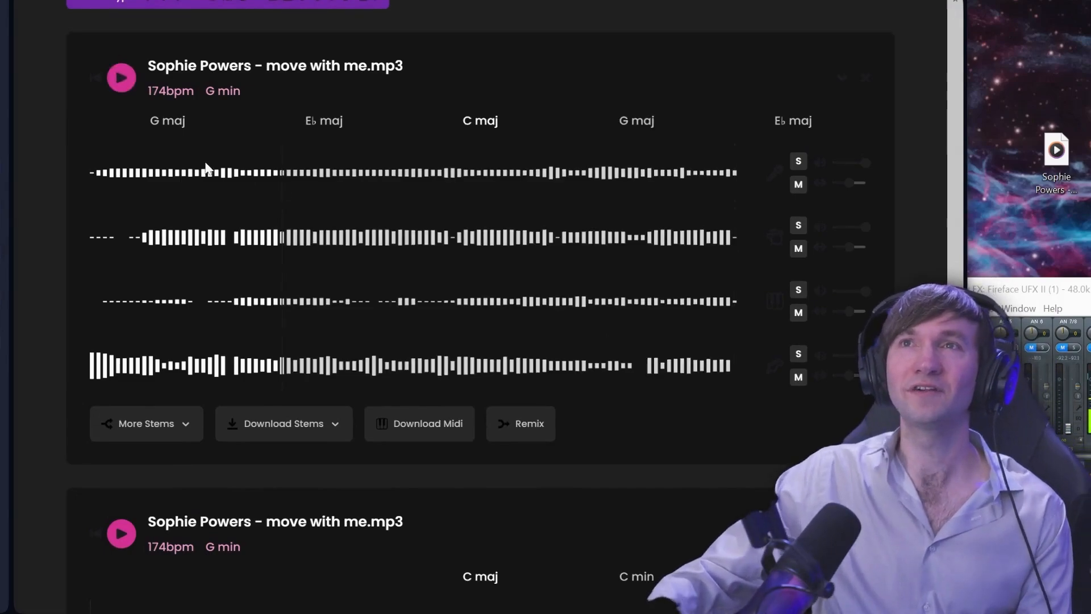
key("space")
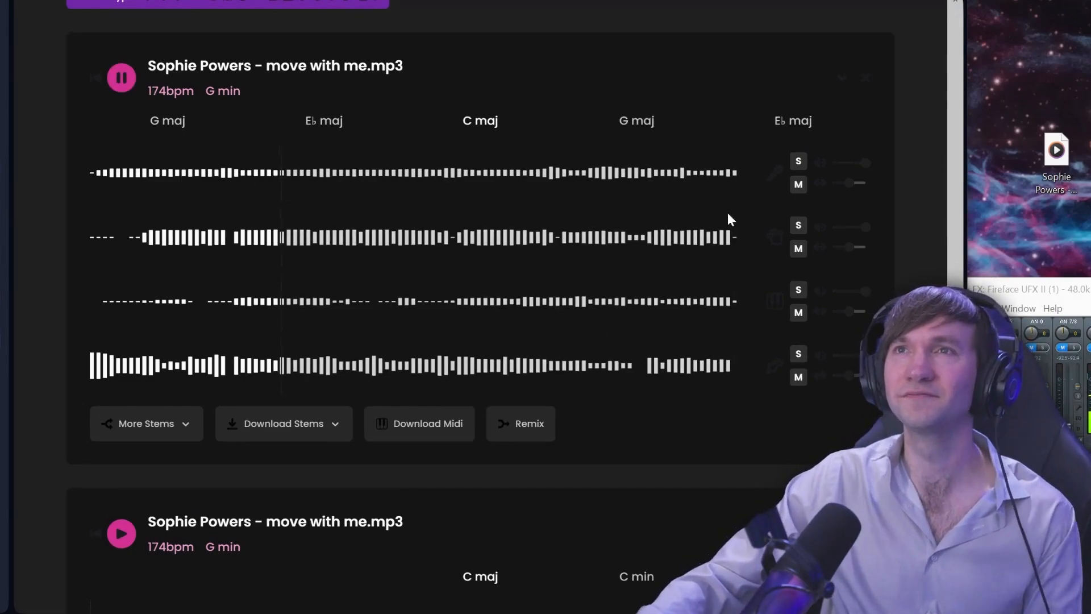
left_click(798, 226)
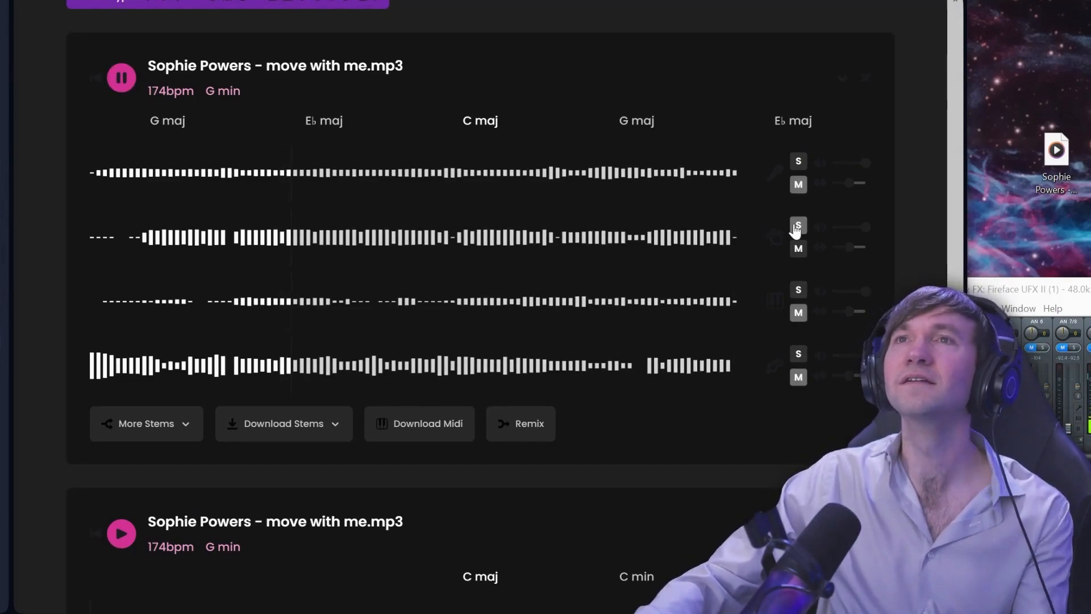
key("space")
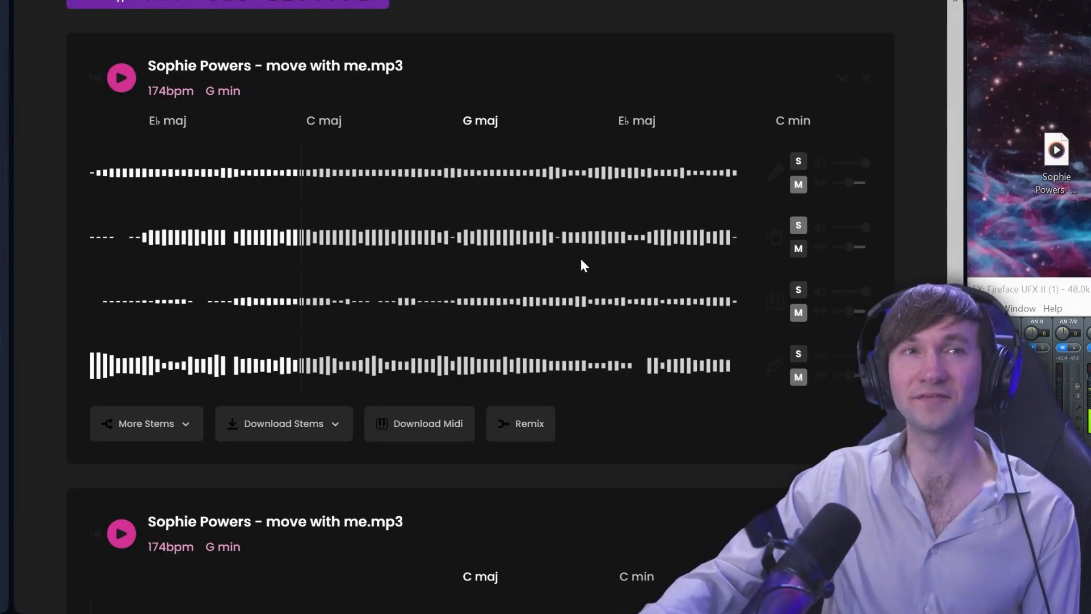
Separate the song's drums into kick, snare and other drums
left_click(177, 425)
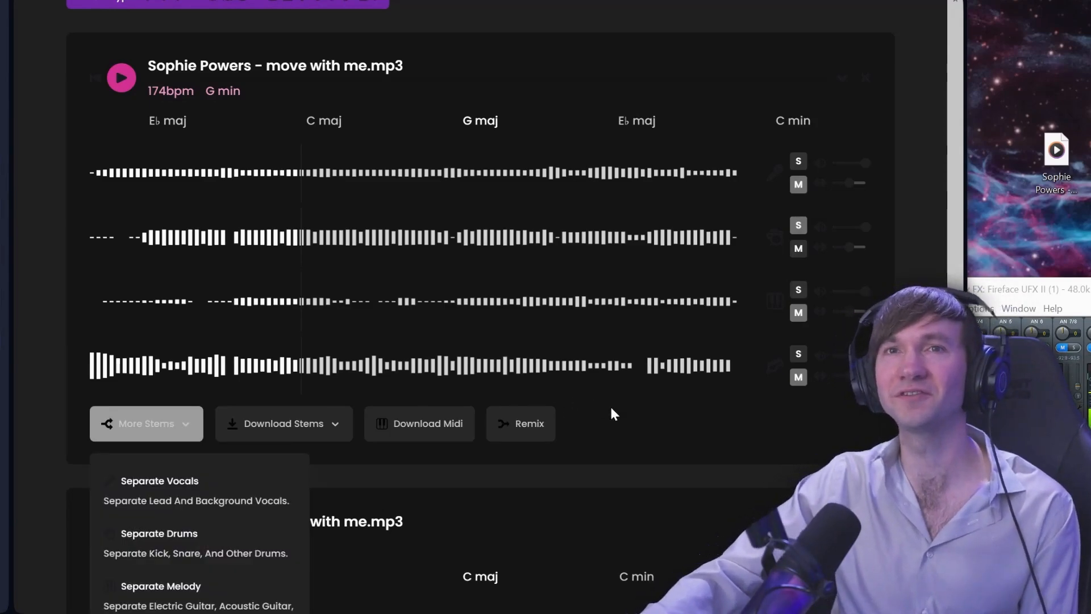
scroll(611, 408, "down", 2)
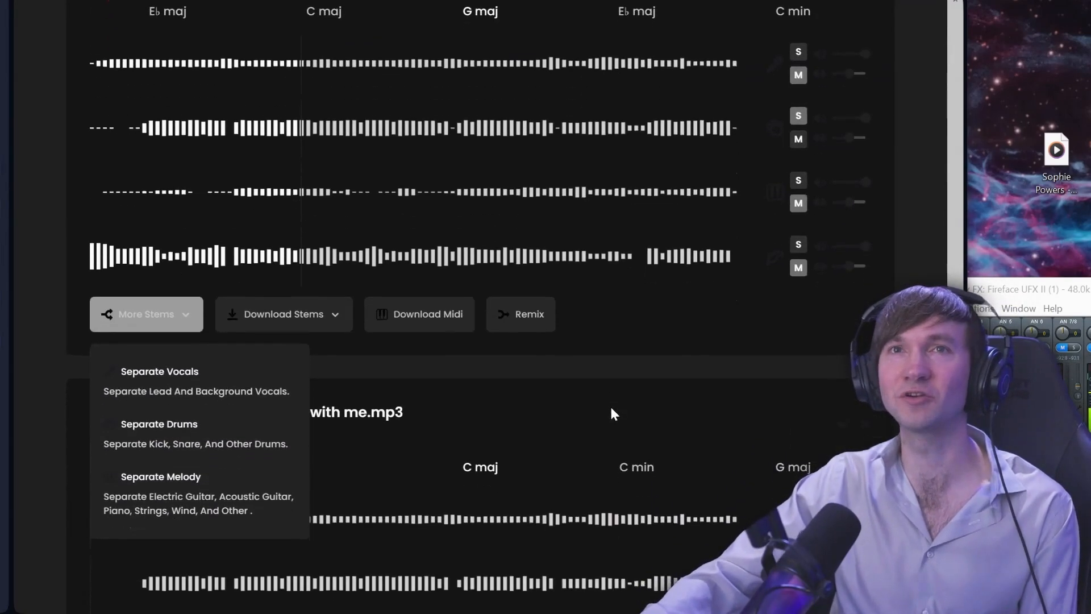
left_click(227, 439)
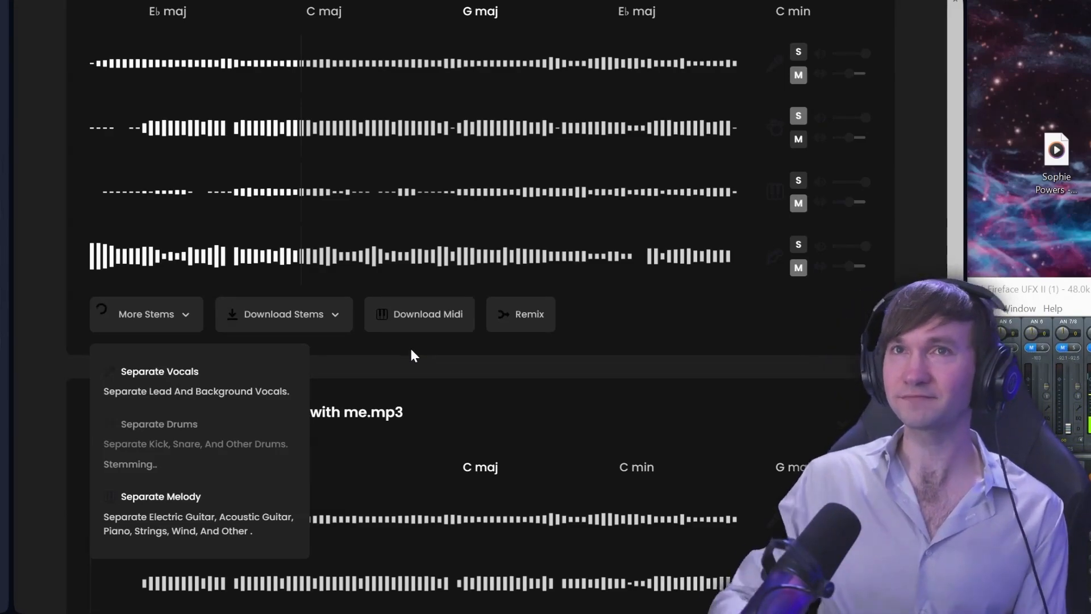
left_click(650, 324)
Review the stem download options and bring the folder of downloaded stems into view
left_click(320, 319)
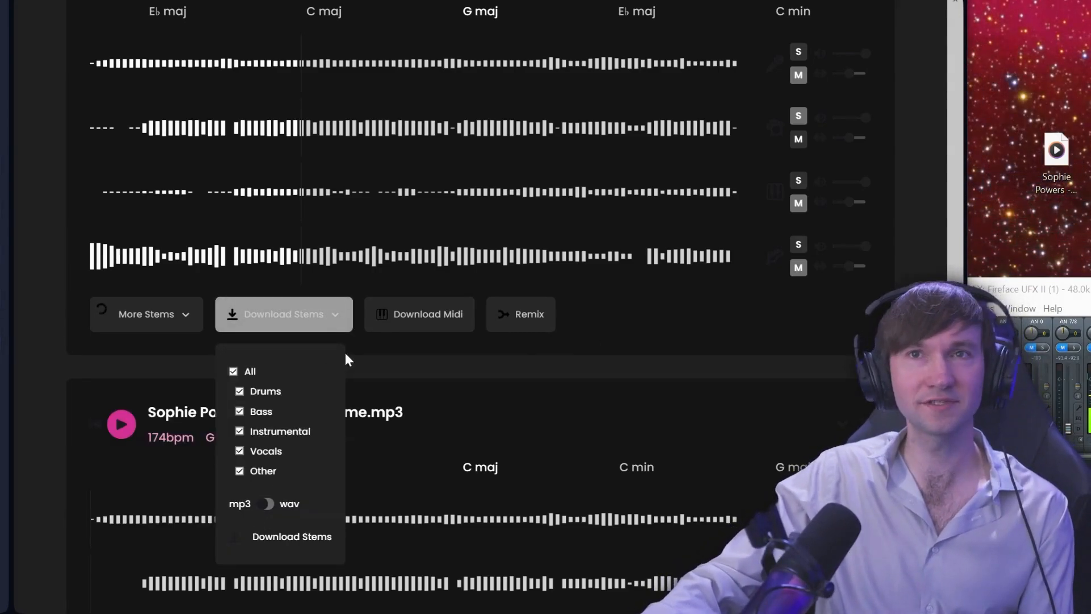
left_click(626, 350)
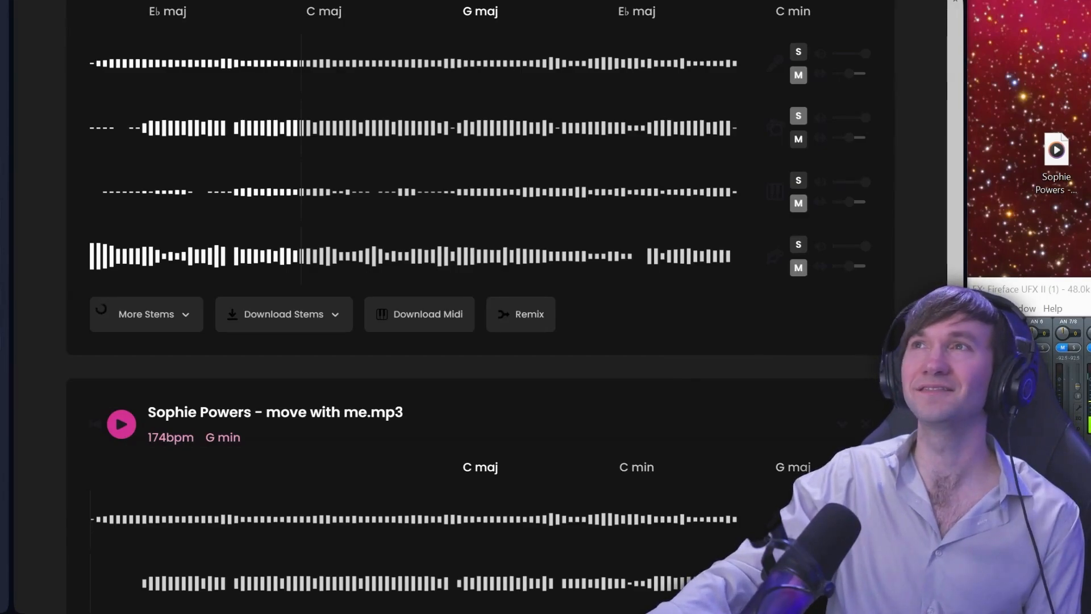
left_click_drag(635, 1, 426, 33)
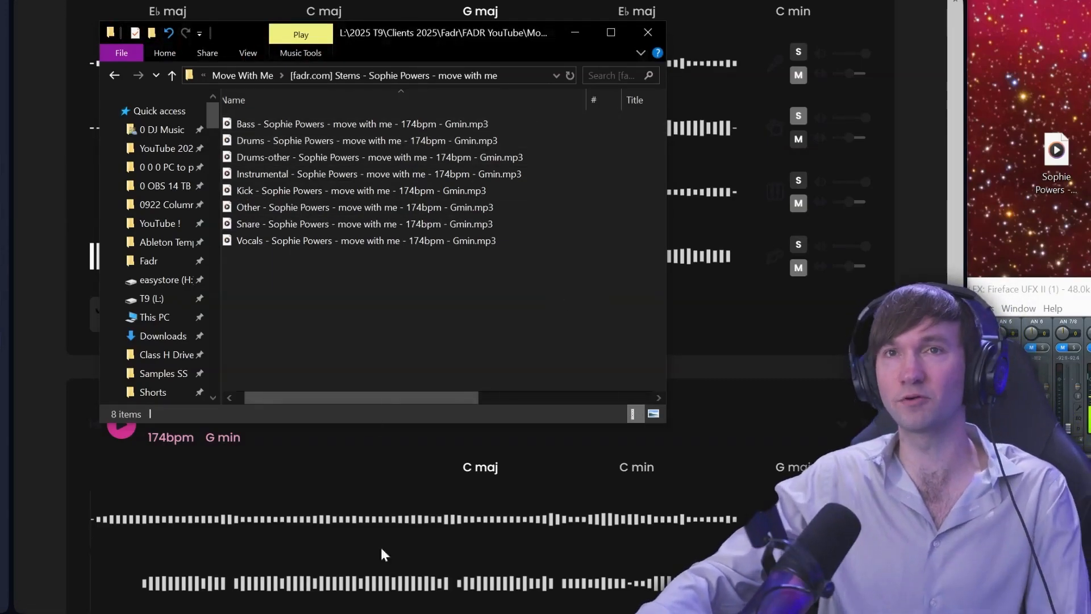
Switch to Ableton Live, place the stems folder beside the arrangement and select the stem files from Drums through Vocals
key("alt+Tab")
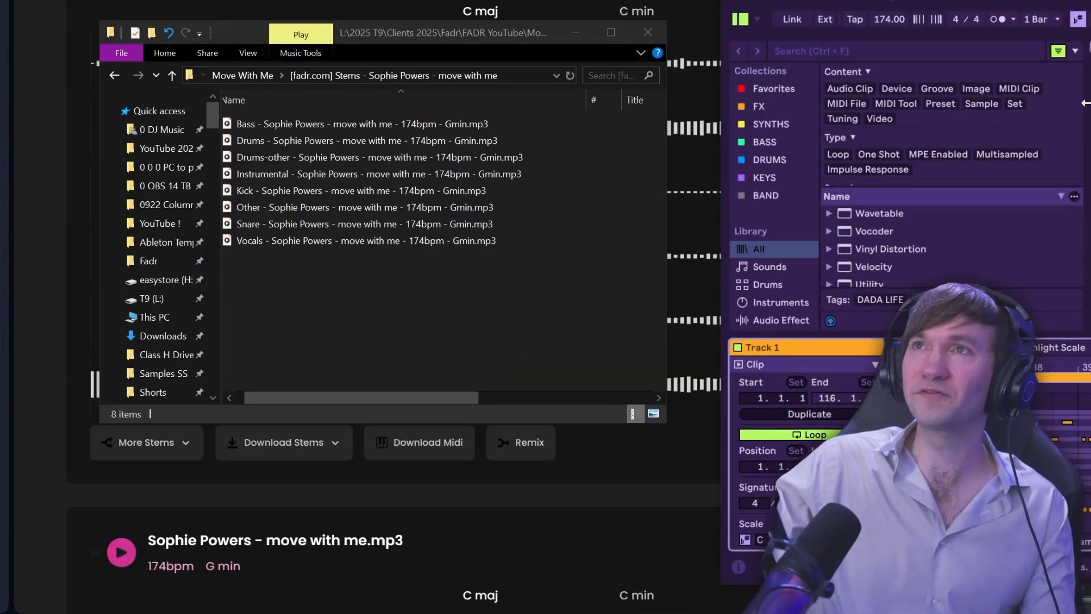
left_click_drag(1086, 103, 938, 105)
left_click_drag(486, 33, 267, 45)
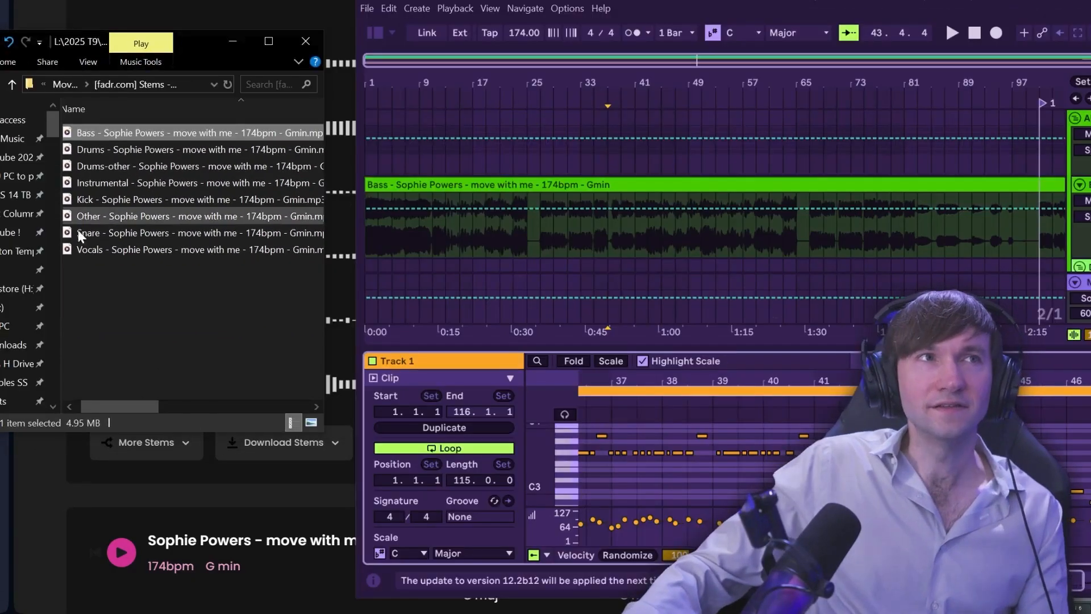
key("ctrl+a")
left_click(81, 196, "ctrl")
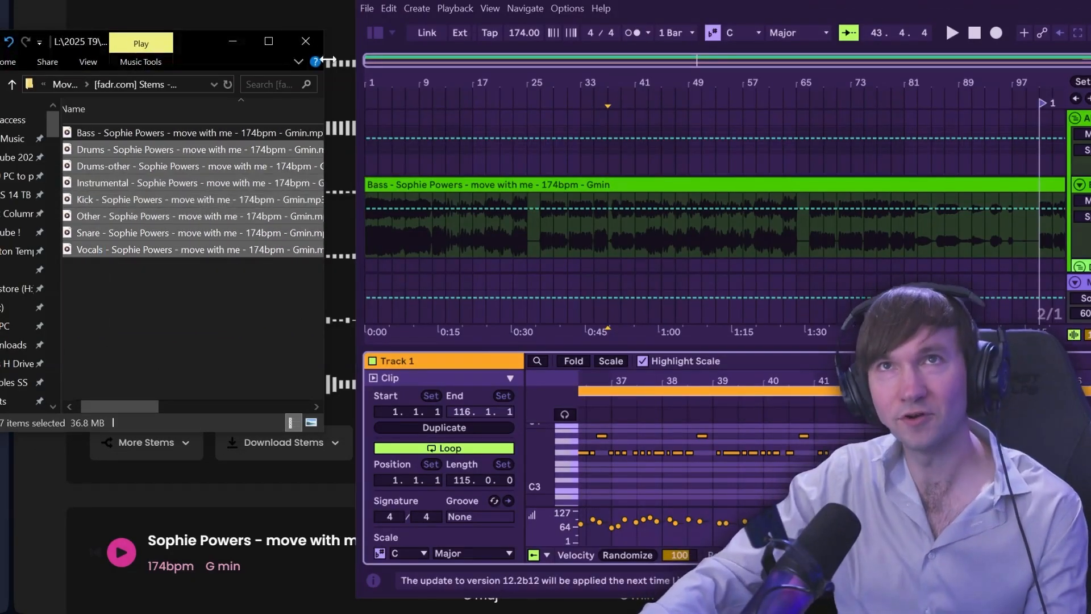
Put the stems folder away and display all the AUDIO STEMS group tracks in the Ableton Live arrangement
left_click(224, 41)
left_click_drag(568, 1, 266, 0)
scroll(629, 157, "down", 2)
scroll(628, 158, "up", 2)
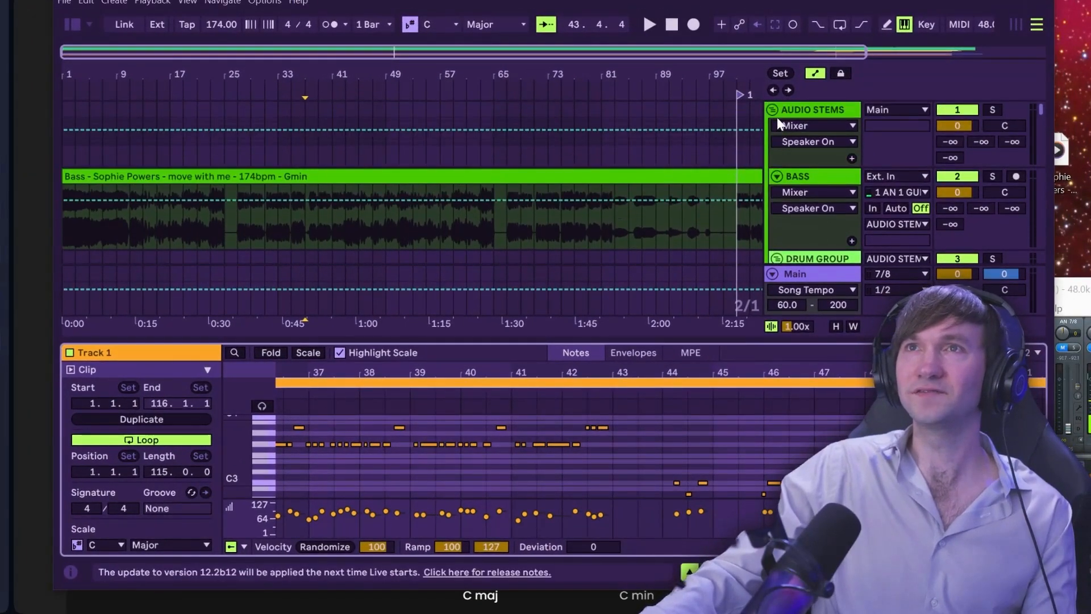
scroll(762, 143, "down", 4)
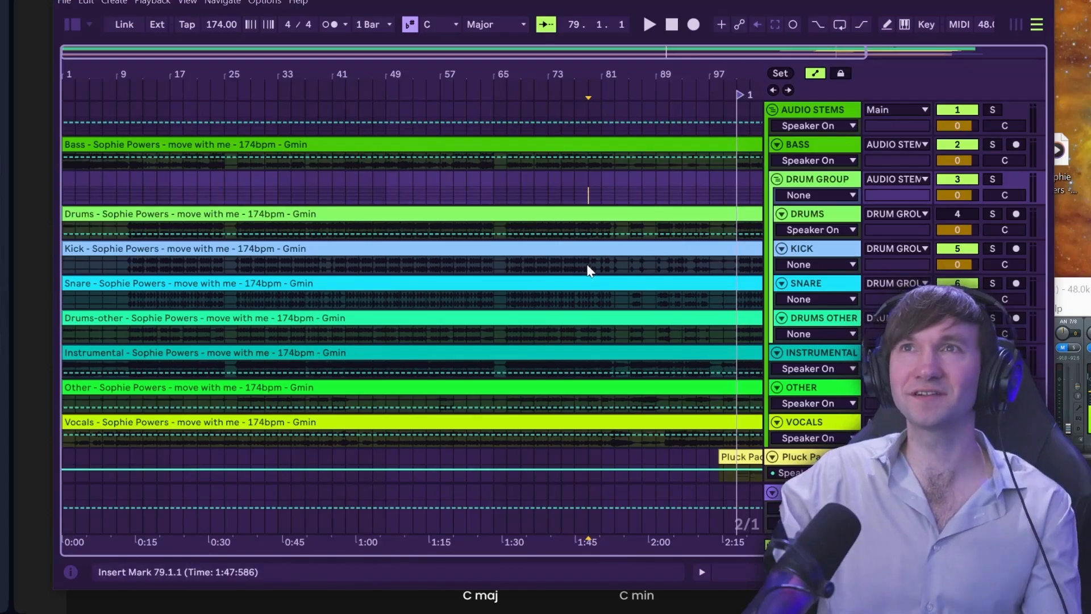
Solo the KICK track and play the arrangement from bar 67
left_click(506, 264)
left_click(992, 248)
key("space")
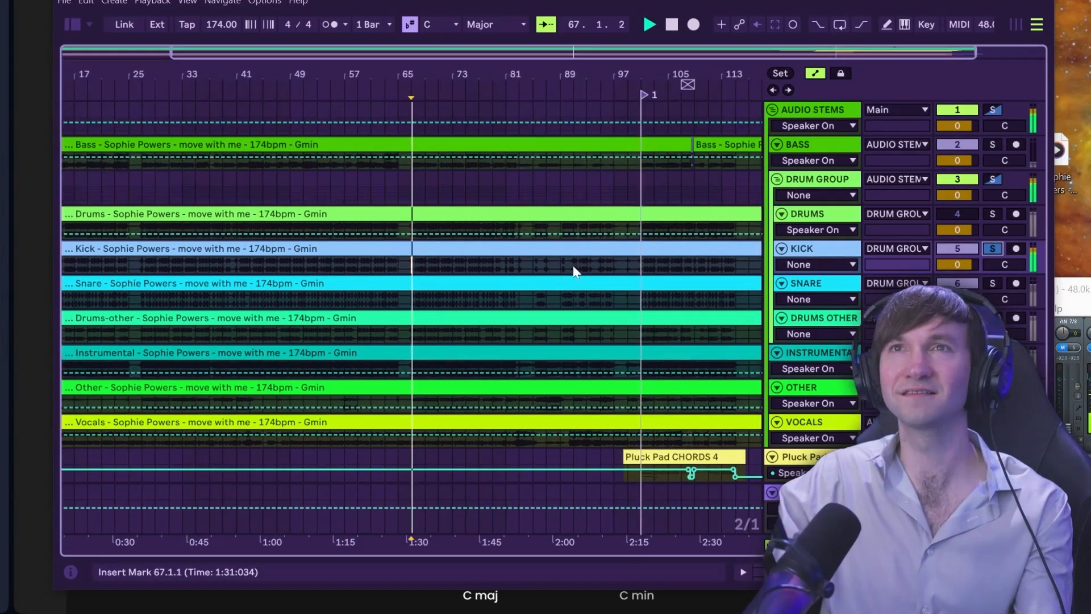
Solo the SNARE track, listen to it from bar 75 and release its solo
left_click(995, 283)
key("space")
left_click(458, 301)
left_click(991, 283)
left_click(992, 284)
key("space")
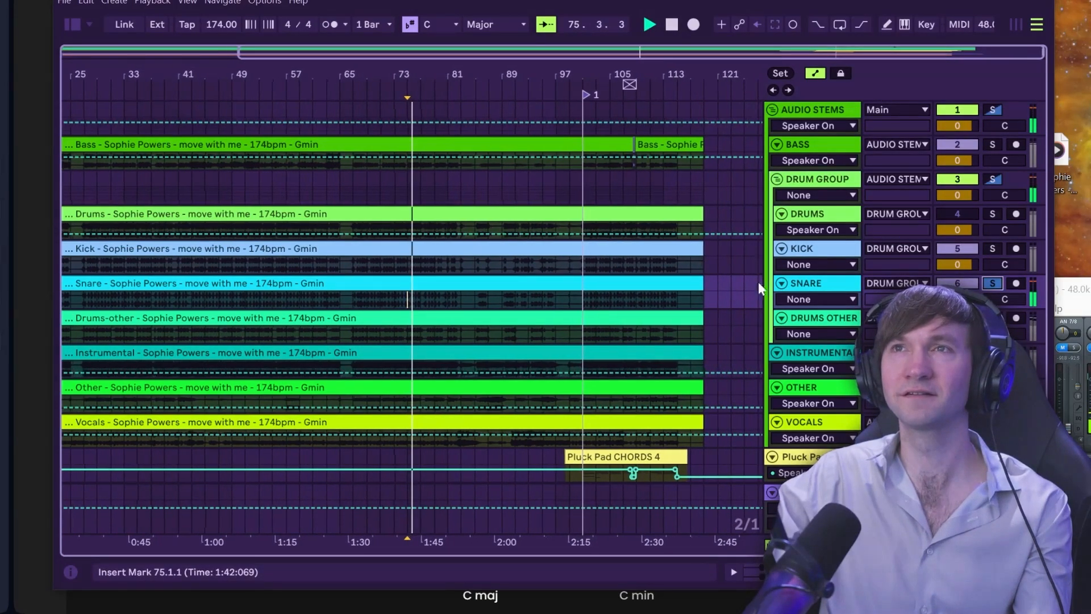
left_click(992, 283)
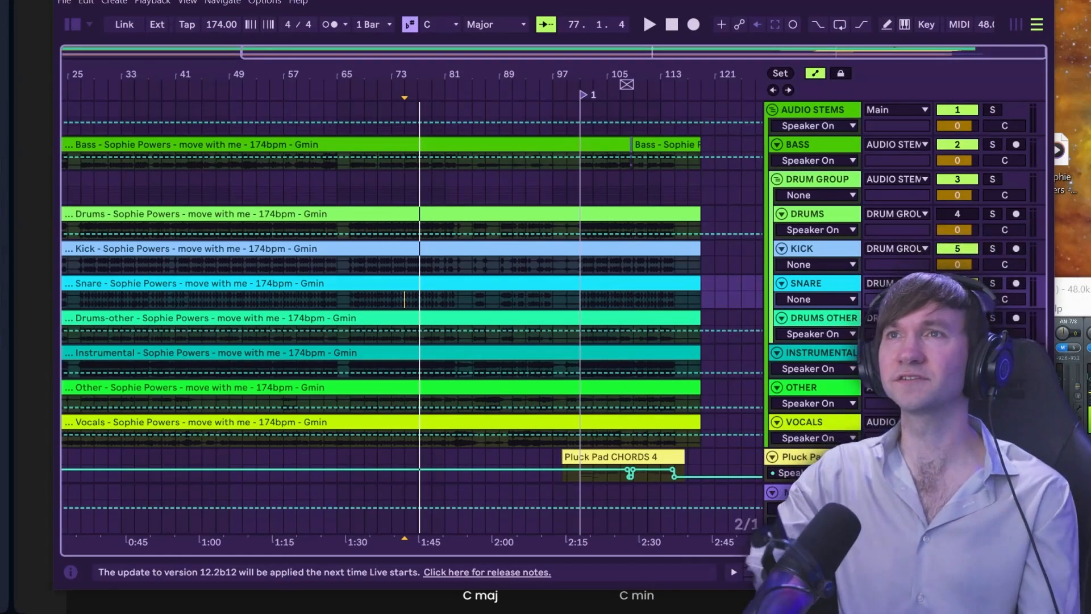
Play the song from bar 75, switching the AUDIO STEMS group off and back on to compare, and stop playback
key("space")
key("space")
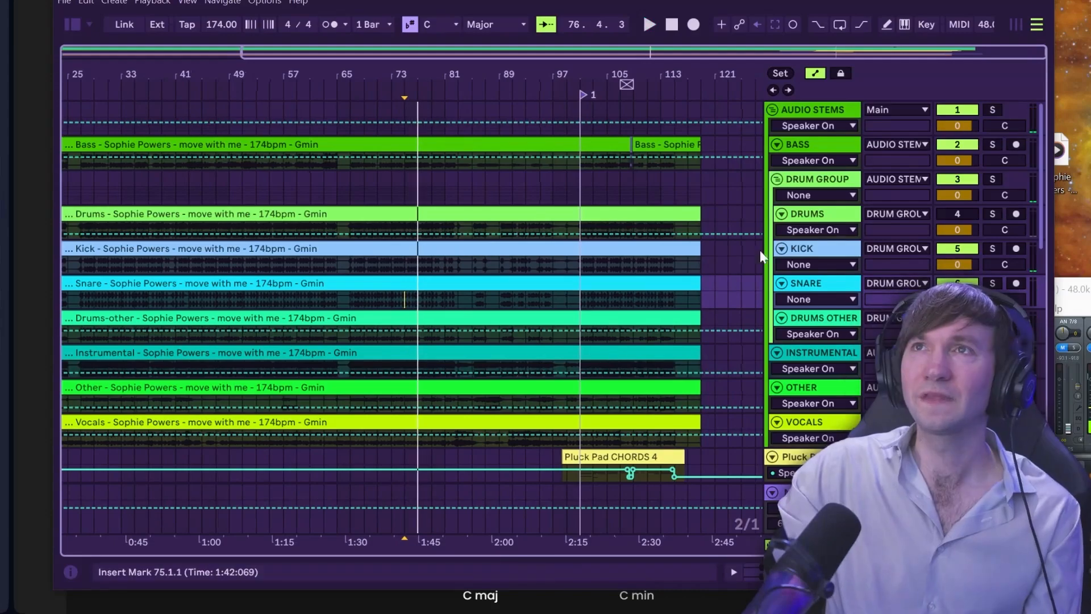
left_click(969, 112)
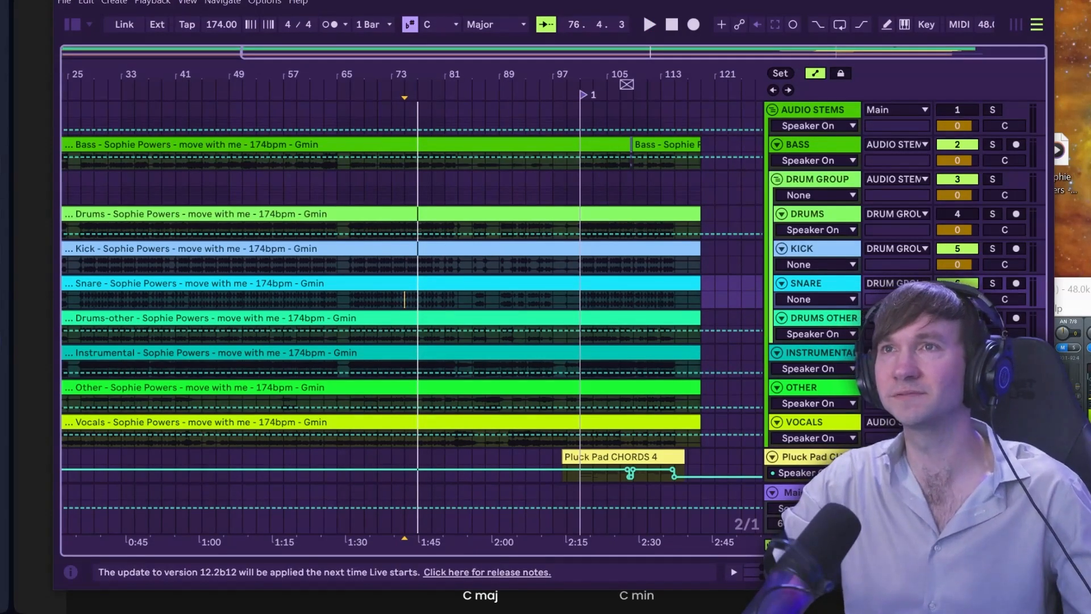
key("space")
left_click(957, 109)
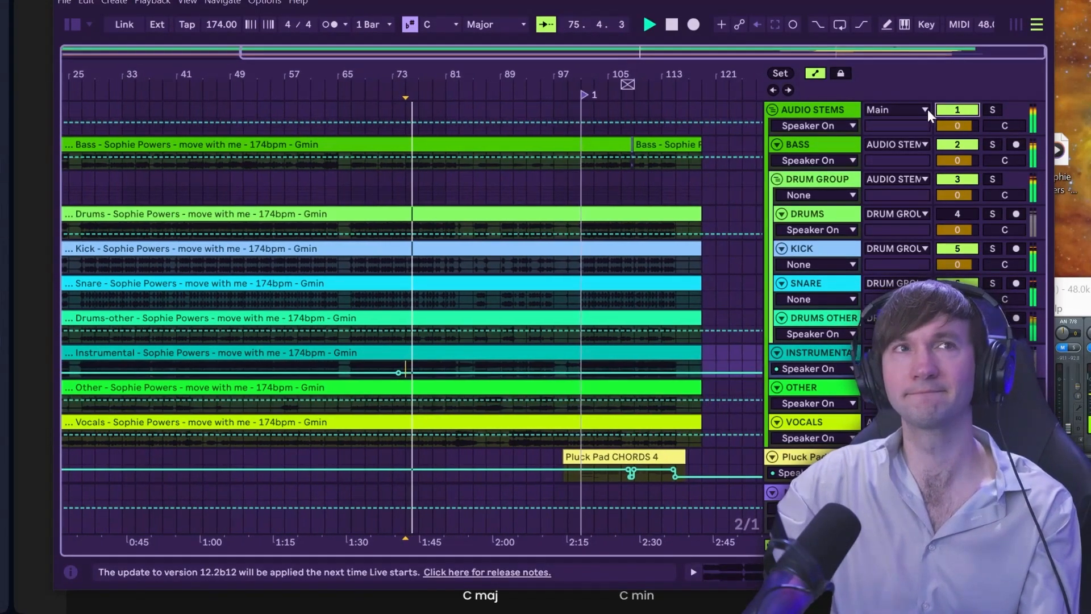
key("space")
Go down to the MIDI GROUP tracks, bring up the folder with the Fadr MIDI files to review them, and put it away
scroll(706, 265, "down", 5)
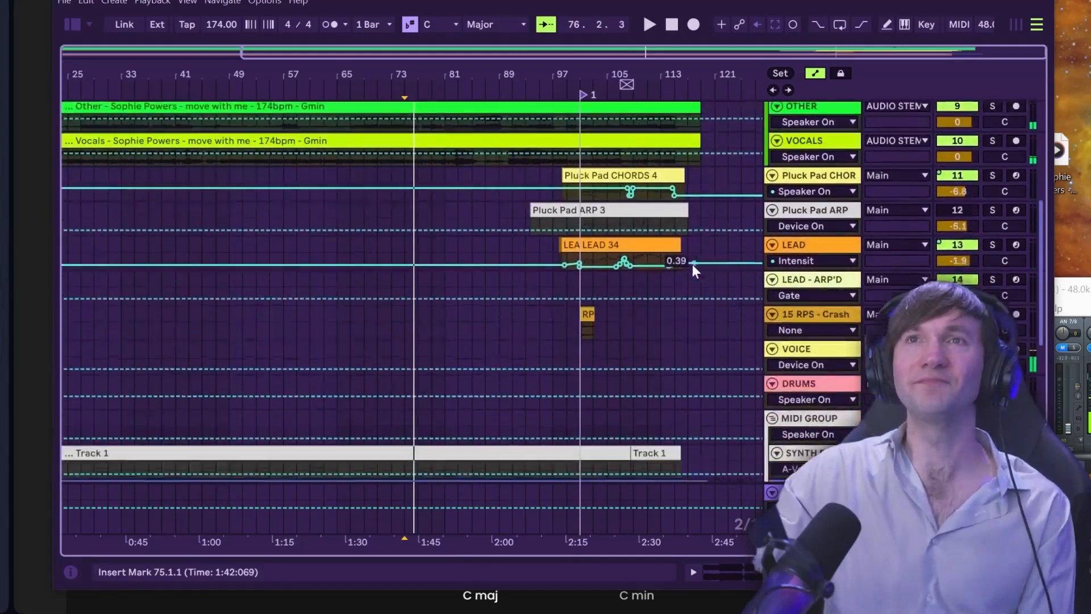
scroll(691, 264, "down", 4)
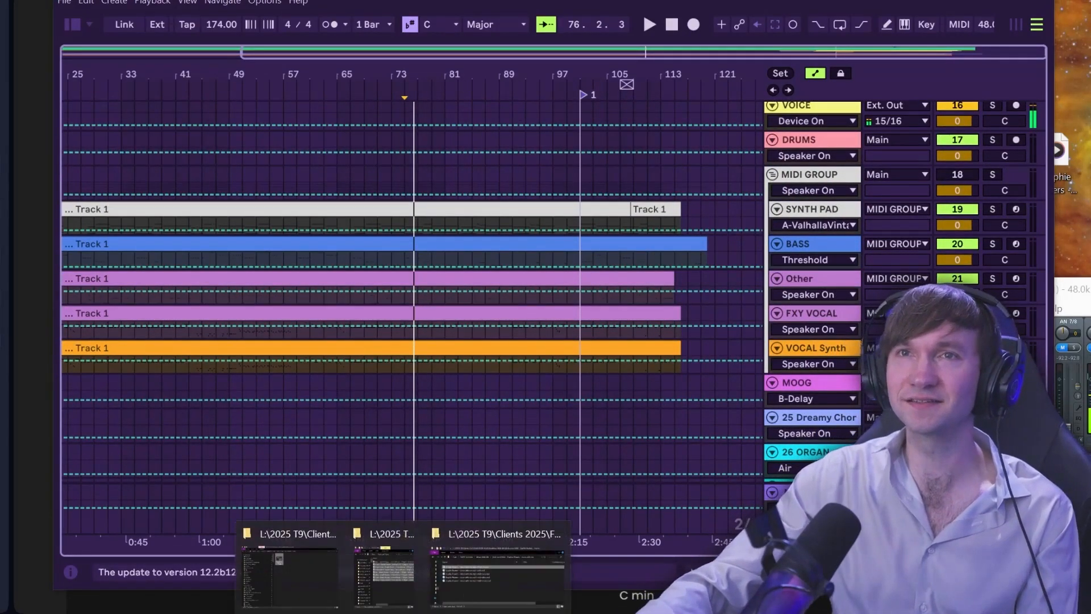
mouse_move(485, 571)
left_click(486, 576)
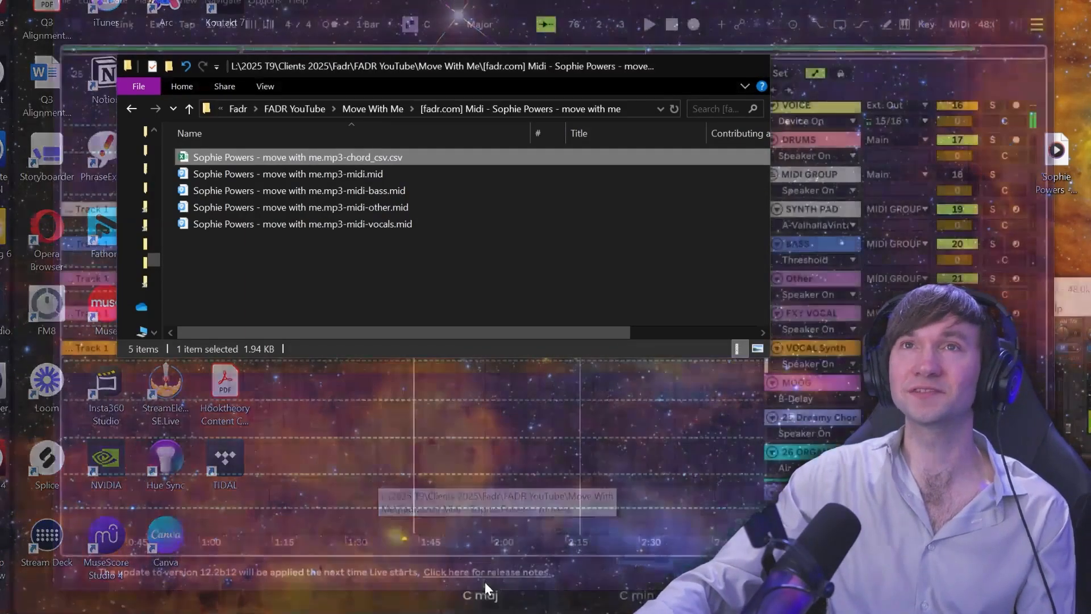
left_click_drag(438, 71, 416, 73)
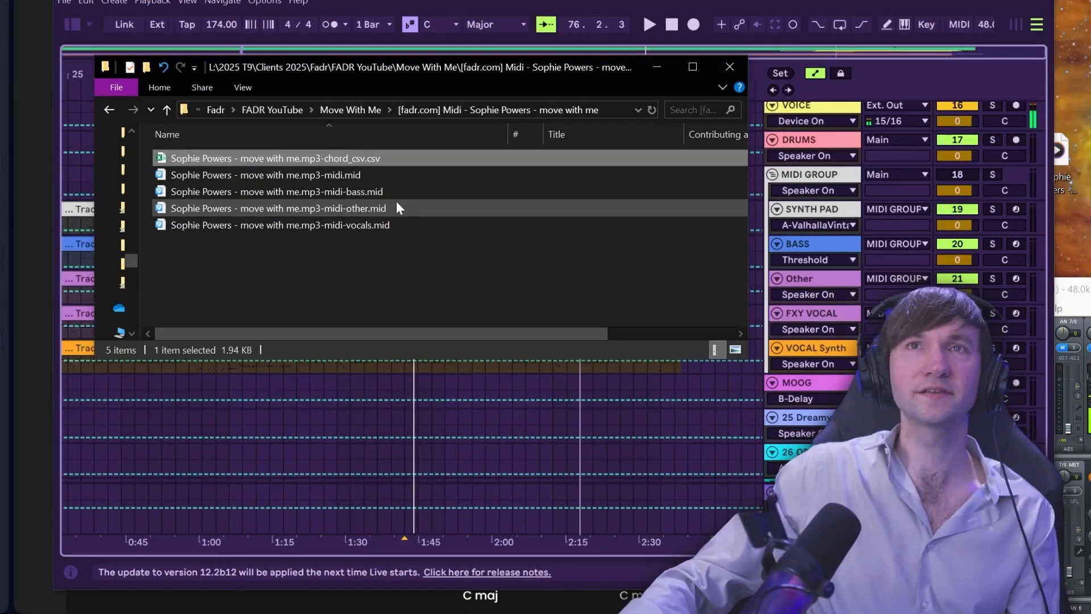
left_click(646, 68)
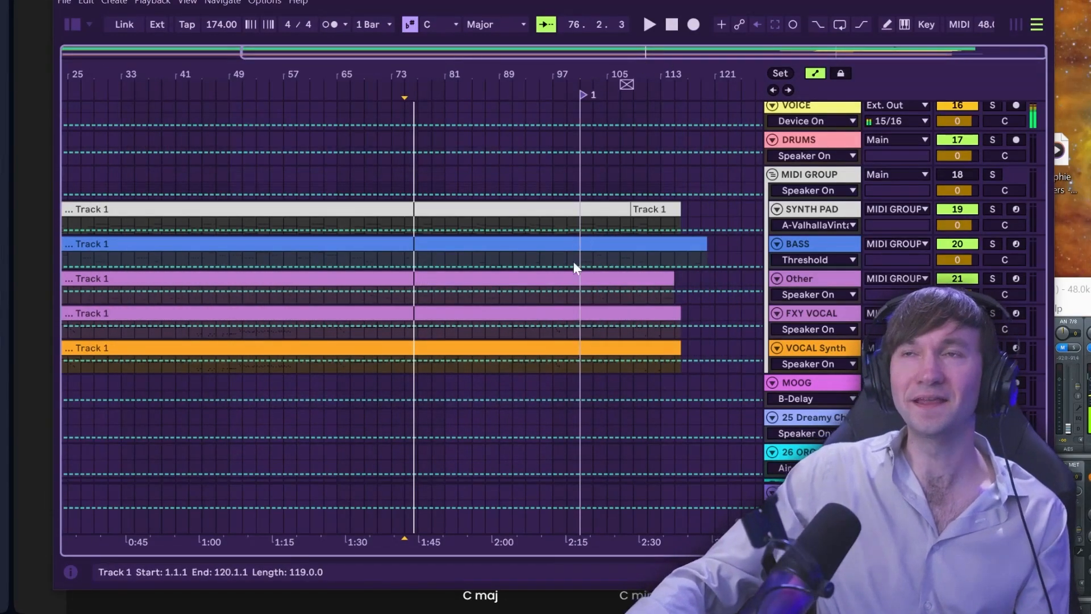
Switch on the MIDI GROUP, solo it, play the arrangement from bar 49 and stop playback
scroll(534, 308, "down", 1)
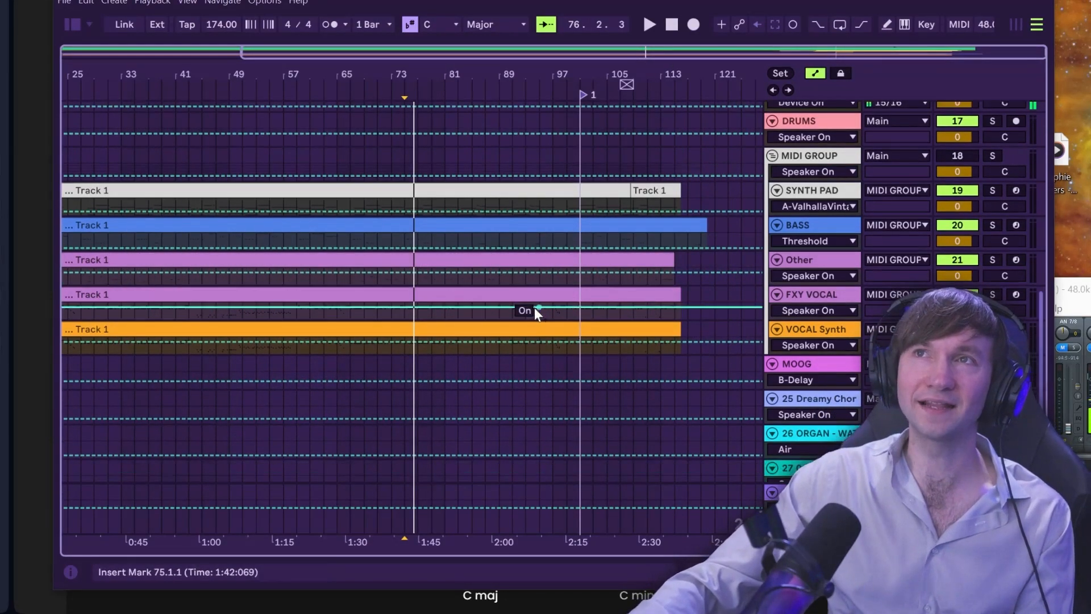
left_click(959, 156)
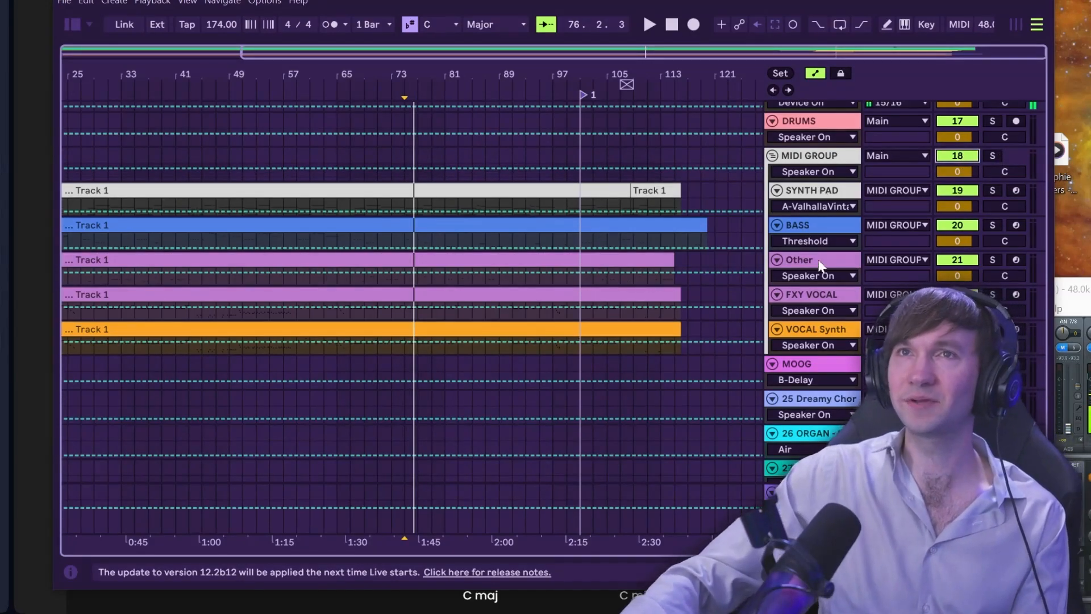
left_click(228, 241)
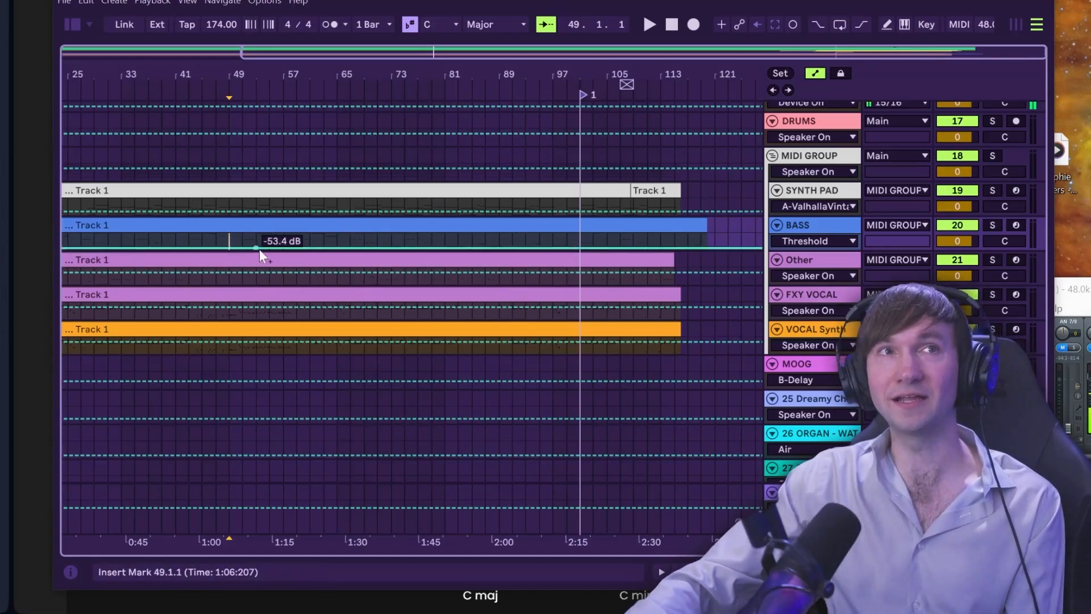
left_click(965, 162)
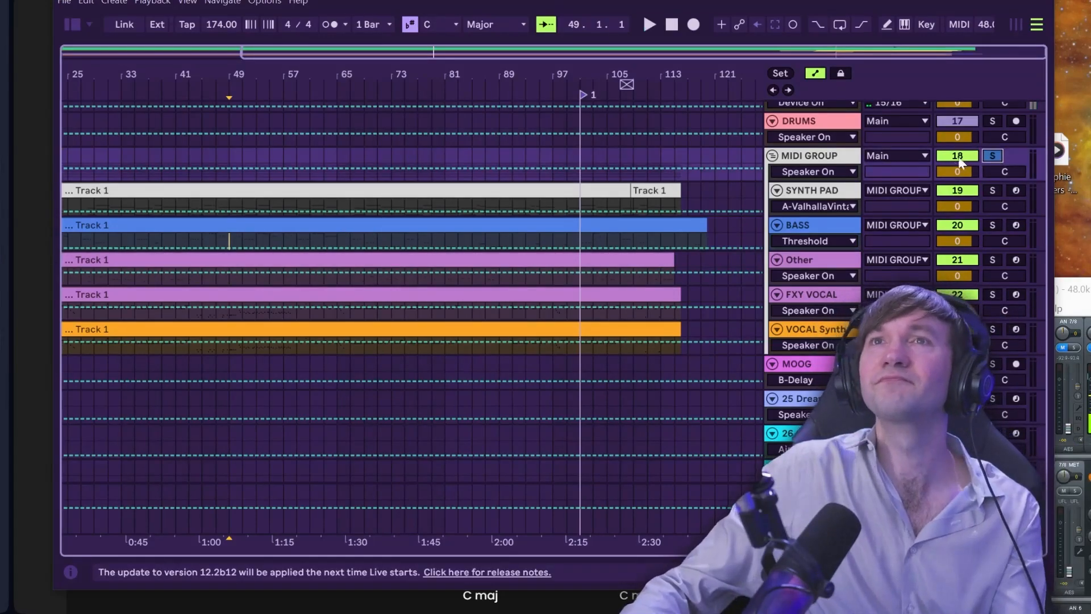
key("space")
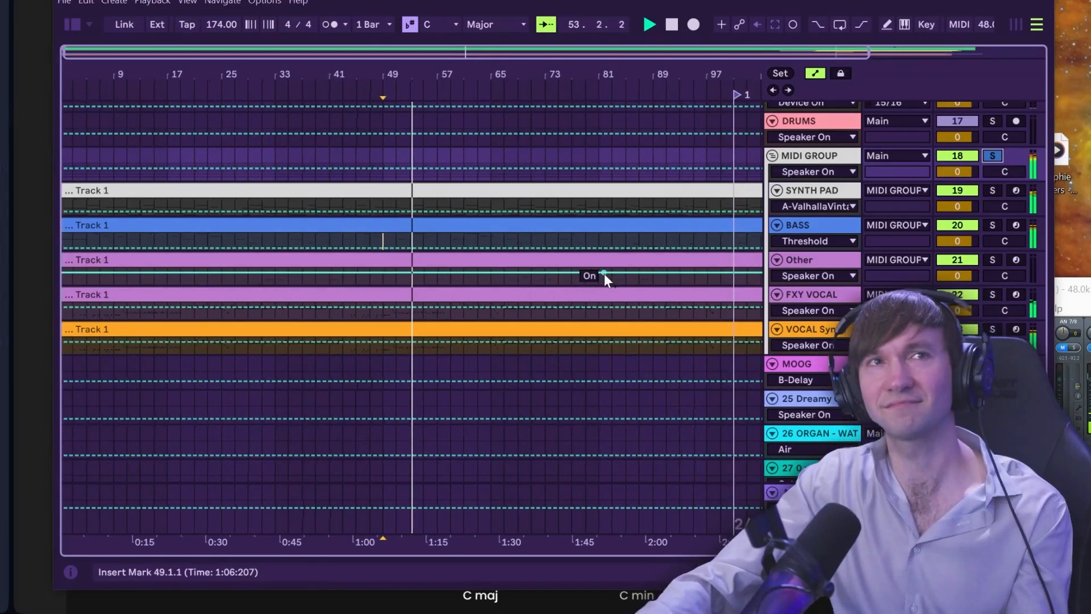
key("space")
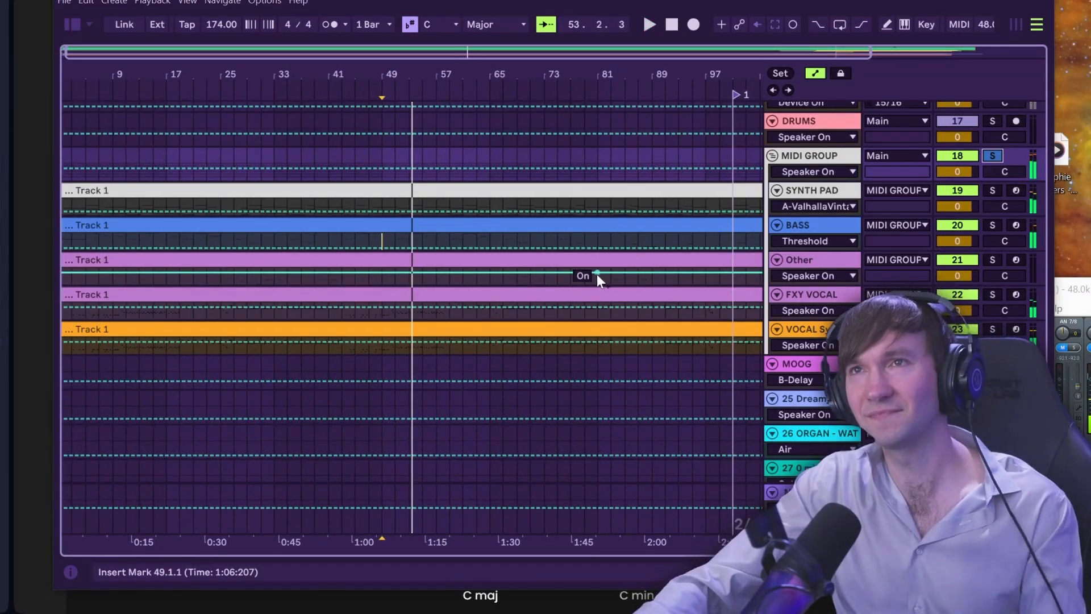
Compare the full mix from bar 49 with the soloed MIDI GROUP, and release the group's solo
left_click(994, 155)
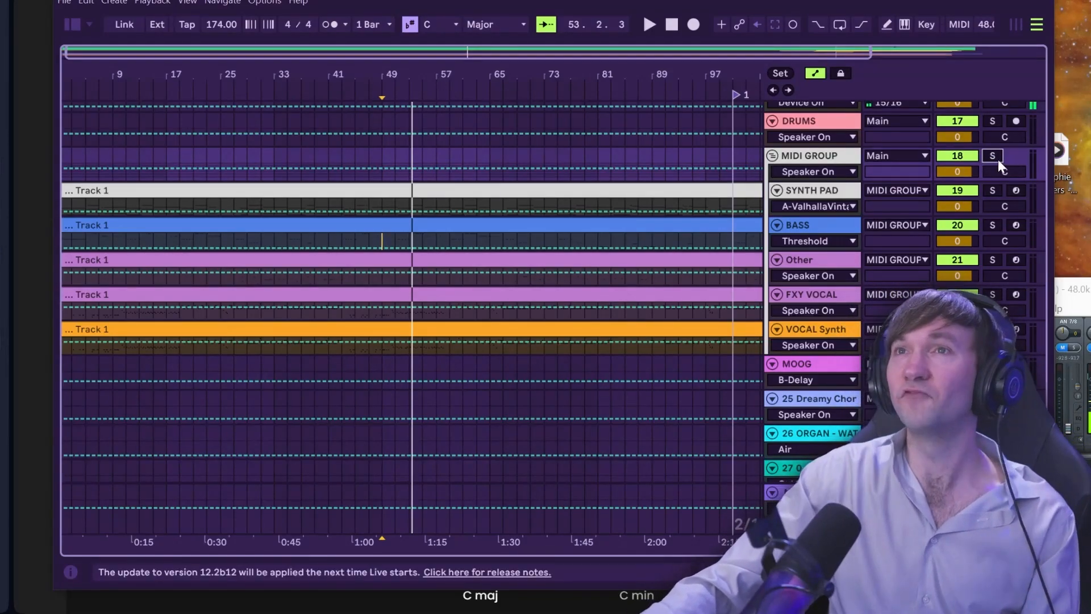
key("space")
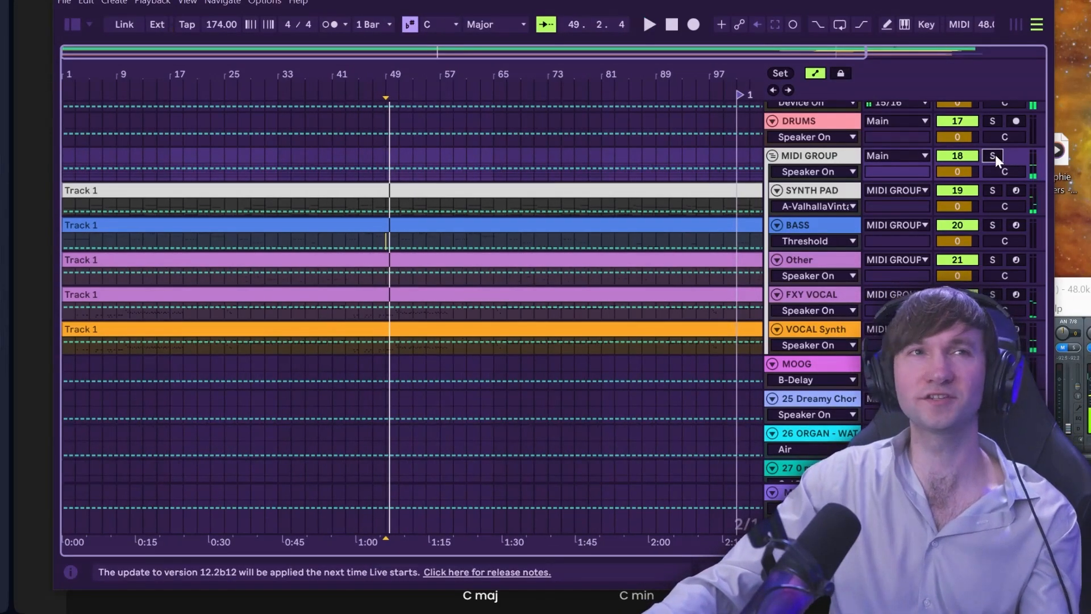
left_click(993, 155)
key("space")
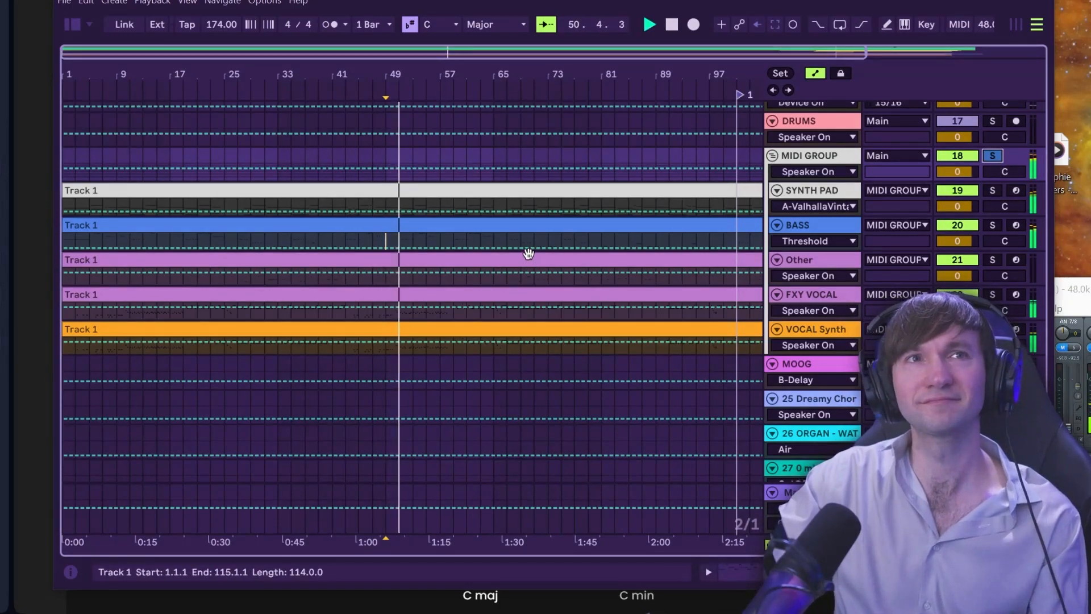
left_click(993, 156)
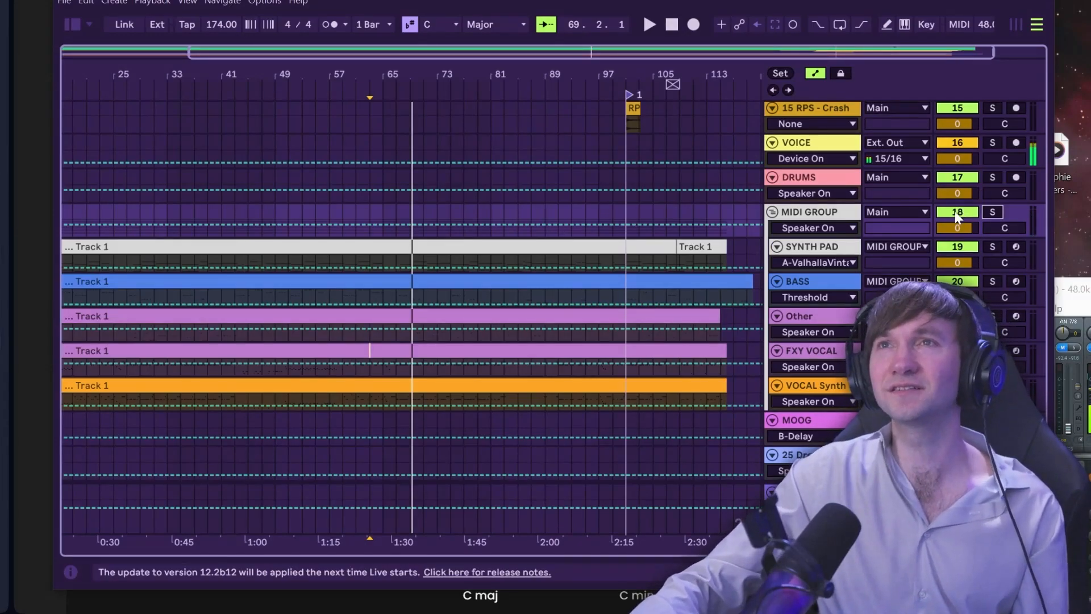
Review the added Pluck Pad and LEAD tracks below the stems and display the LEAD - ARP'D track's device chain
scroll(609, 288, "up", 6)
scroll(646, 357, "up", 3)
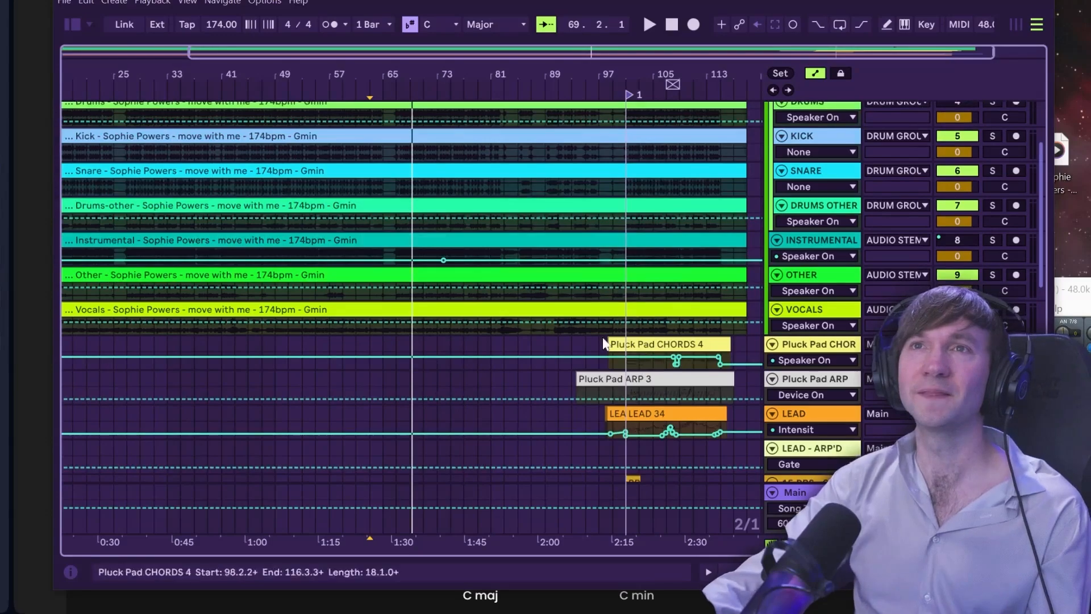
scroll(682, 277, "down", 1)
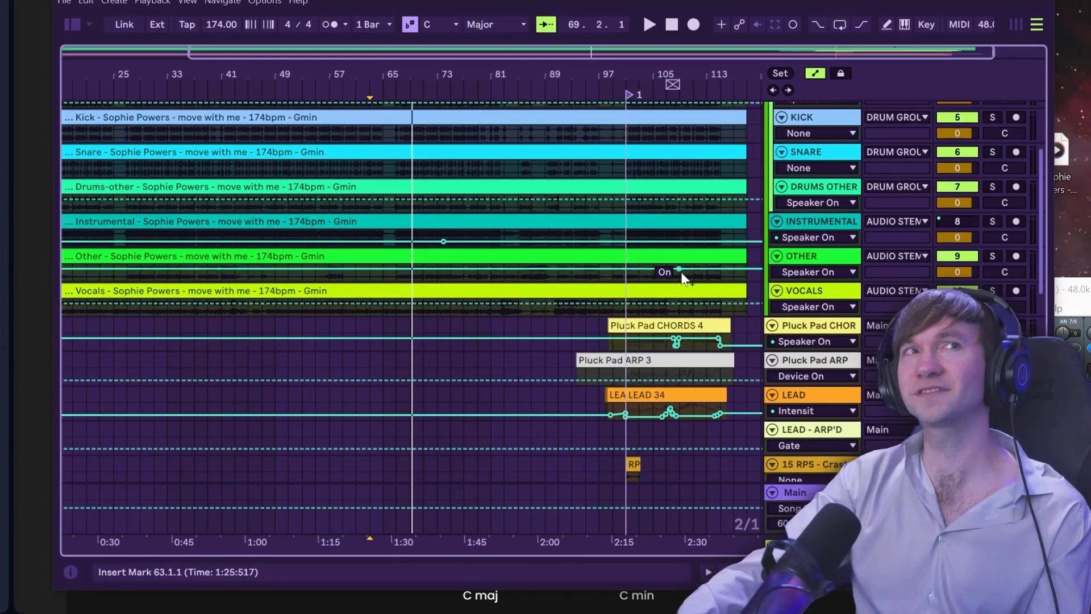
scroll(682, 277, "down", 2)
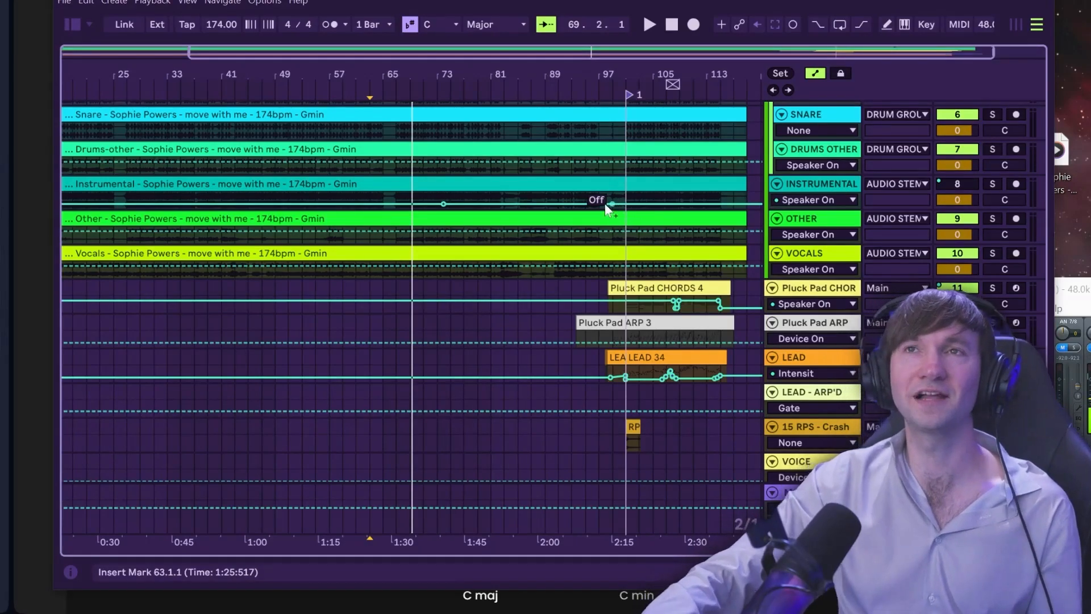
scroll(627, 209, "down", 1)
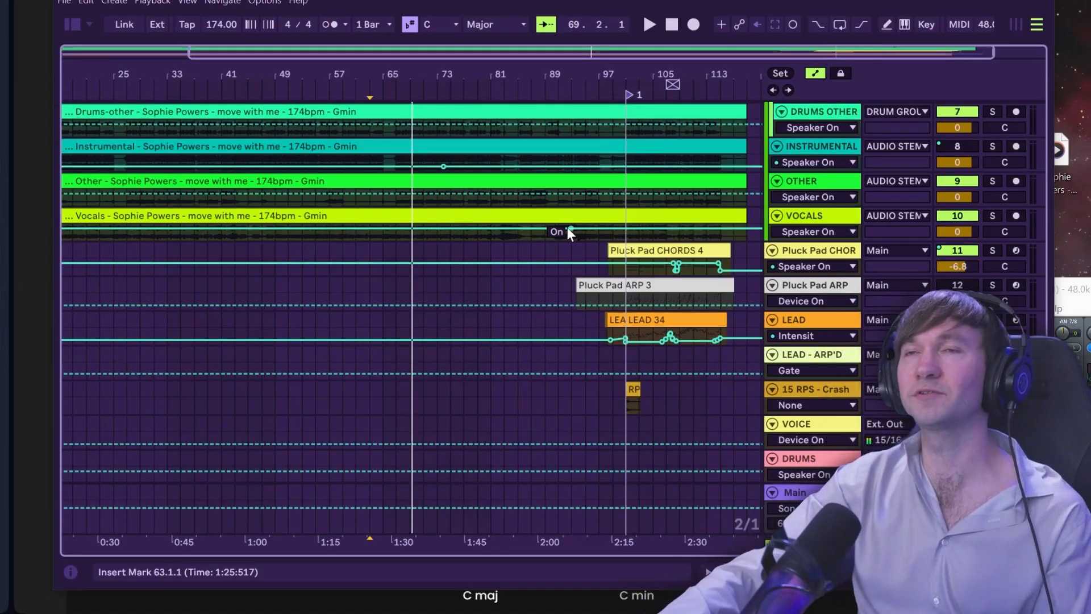
scroll(647, 246, "down", 1)
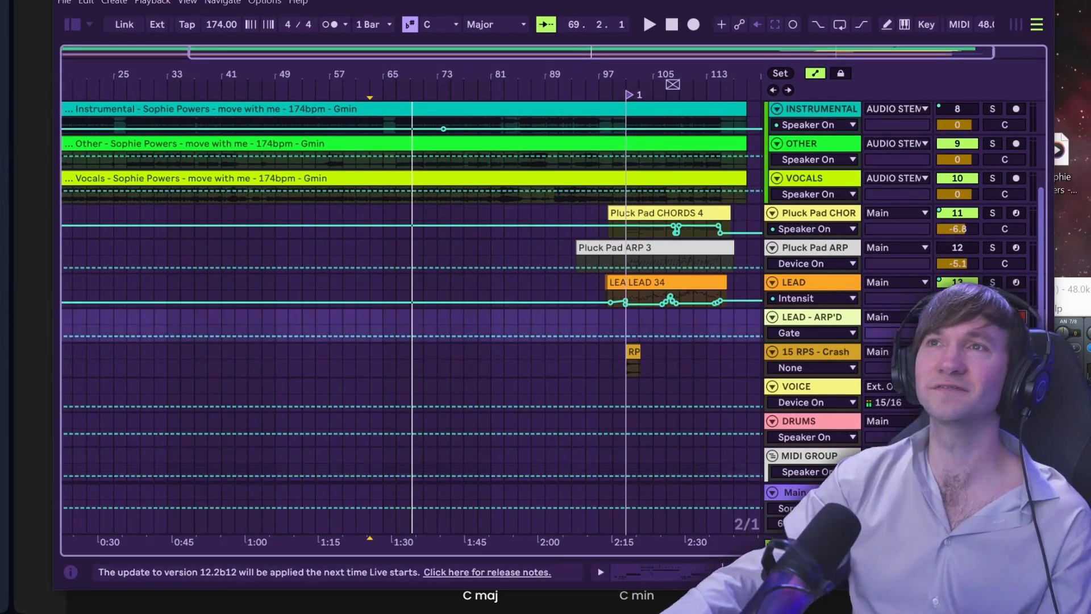
left_click(806, 320)
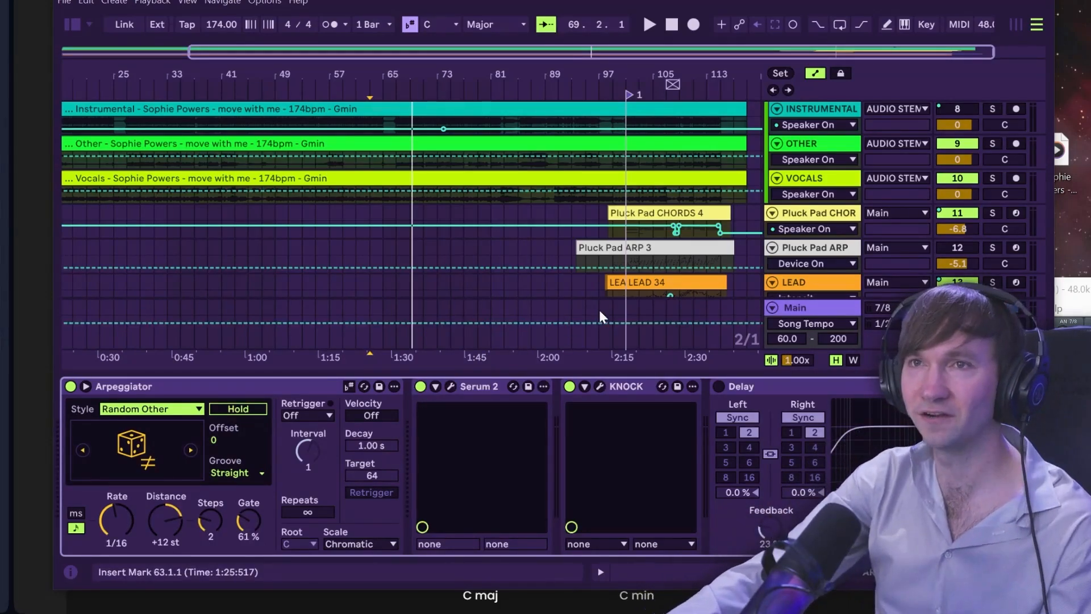
Move the Live window aside and view the song's detected chord progression on the Fadr Stems page
left_click_drag(245, 2, 910, 250)
scroll(669, 254, "up", 5)
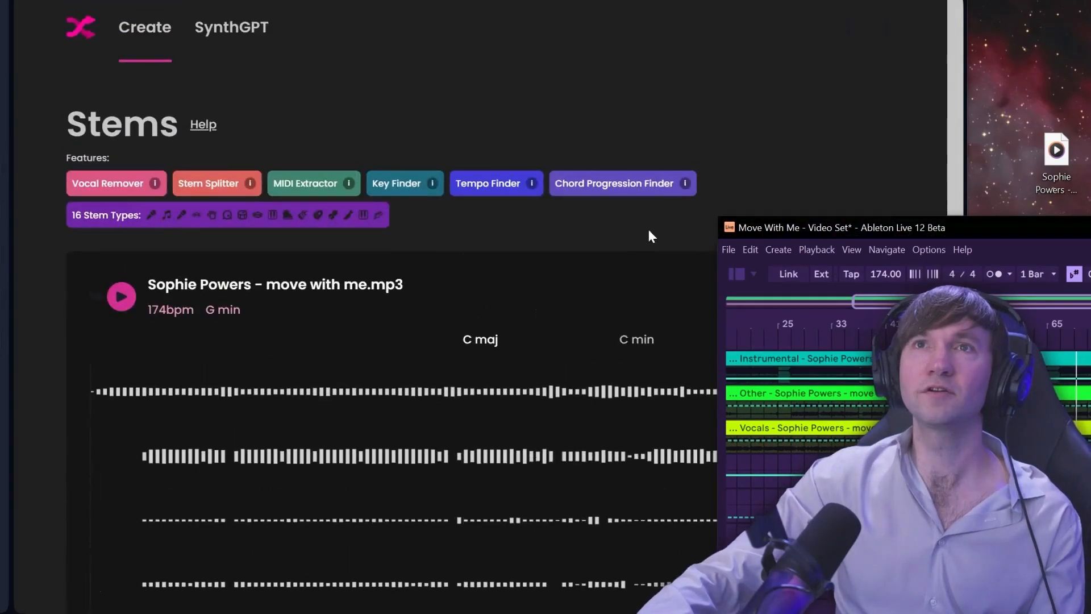
left_click(649, 227)
scroll(642, 272, "down", 2)
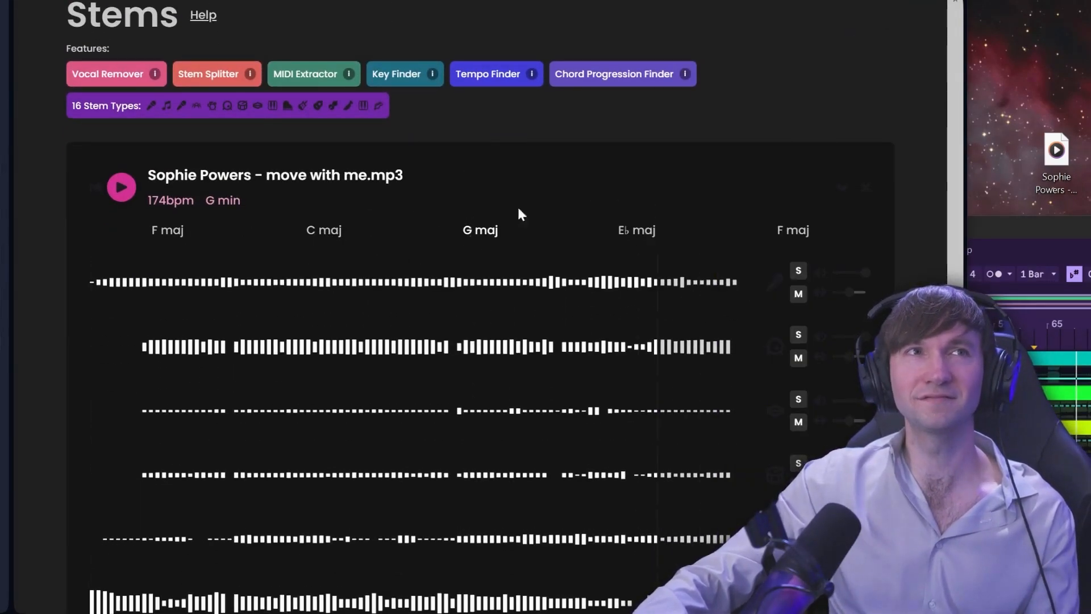
Bring the Live window back over the Fadr page and set the Arpeggiator's rate to 1/16
left_click_drag(1090, 231, 595, 325)
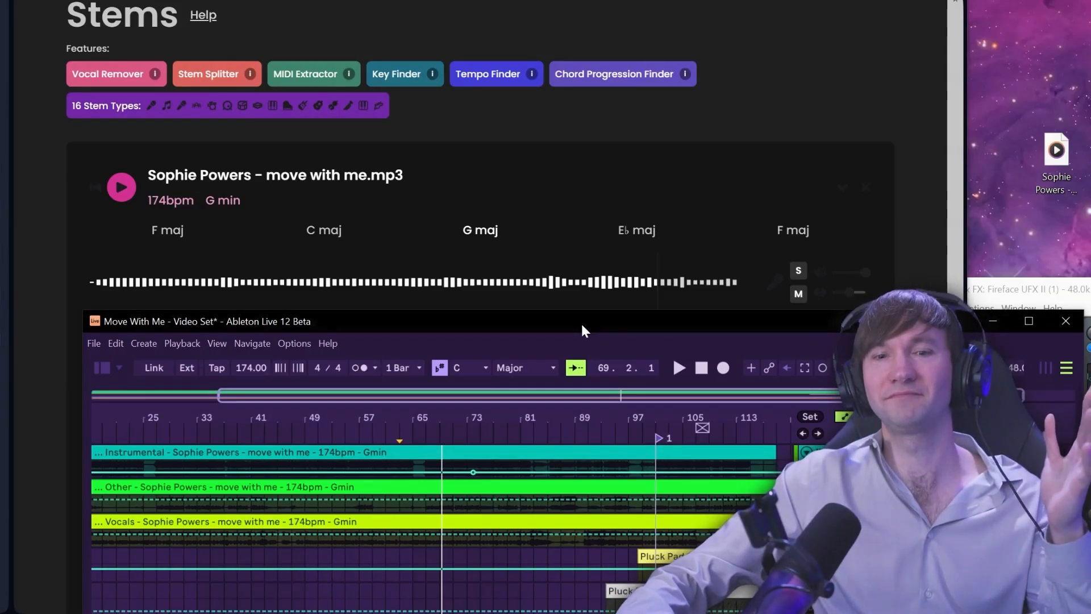
left_click_drag(581, 326, 630, 18)
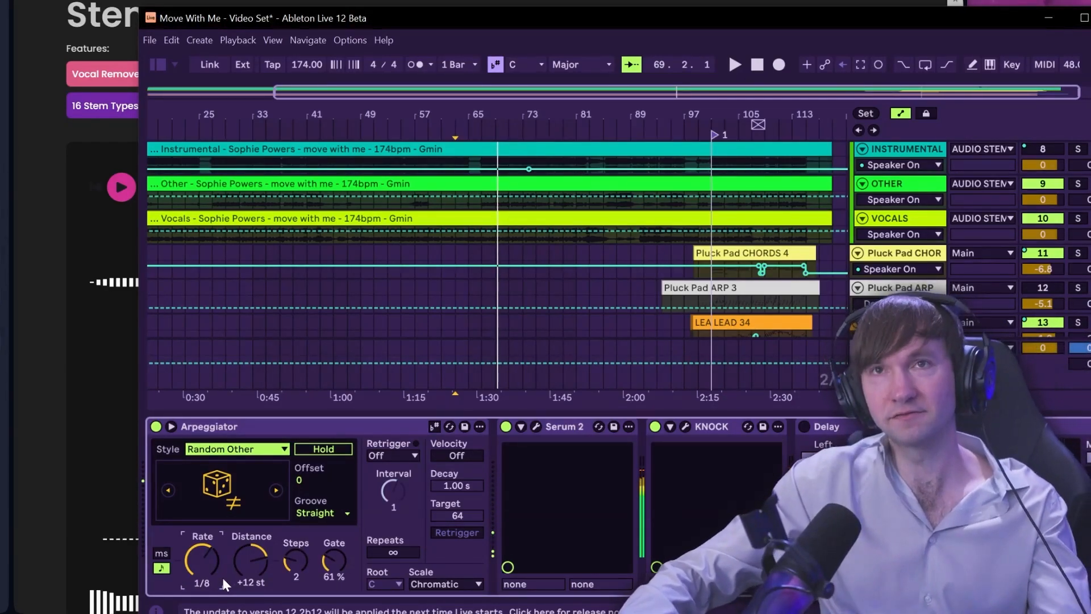
left_click_drag(202, 558, 202, 553)
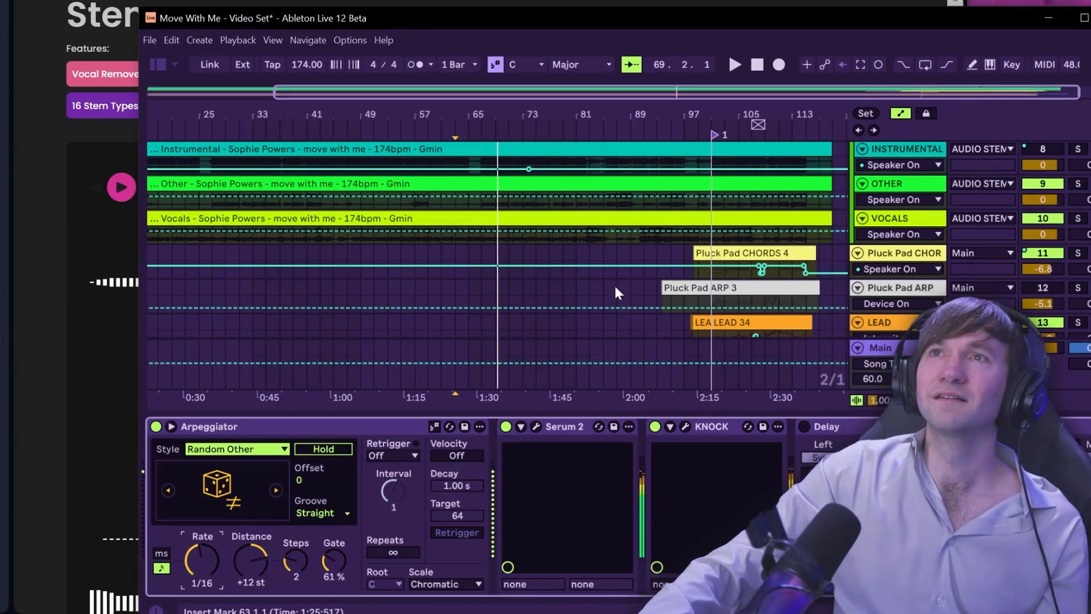
Return to the AUDIO STEMS tracks, play the arrangement from bar 81 and stop playback
left_click(509, 277)
scroll(510, 279, "up", 6)
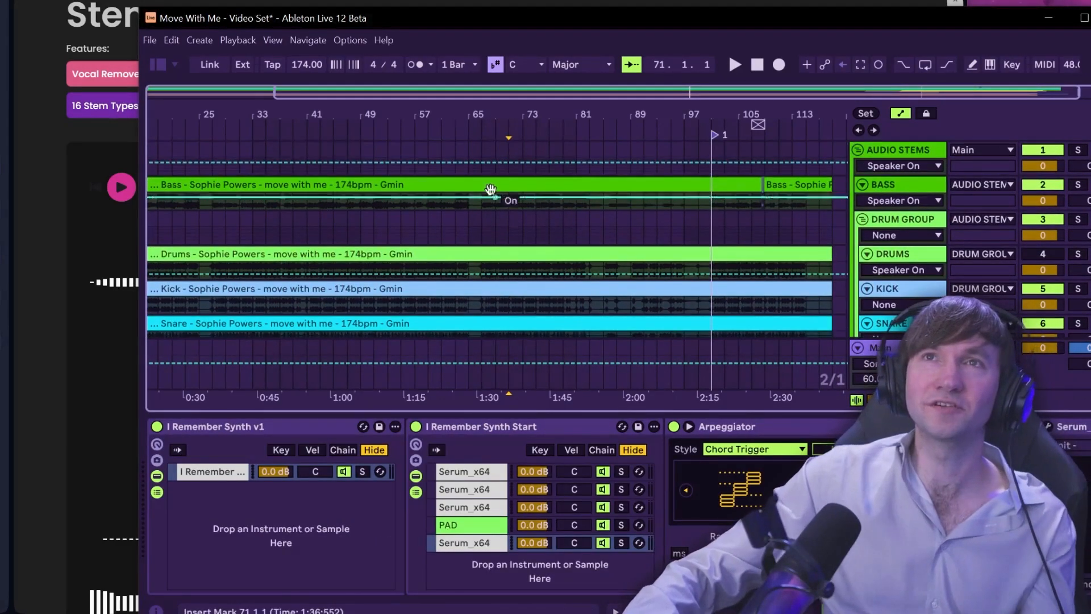
left_click(503, 226)
key("space")
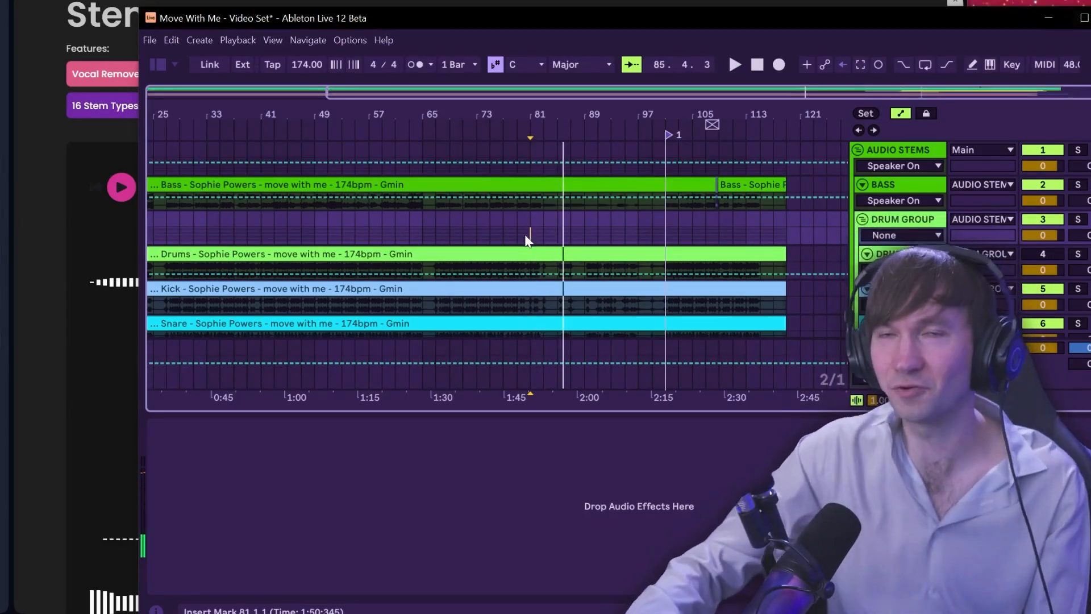
left_click(530, 234)
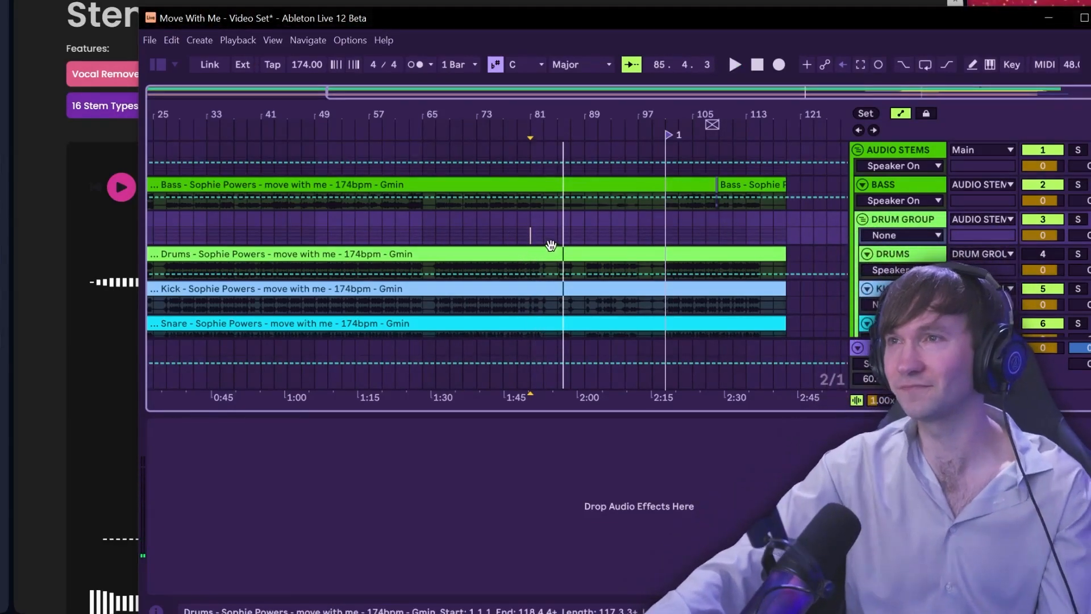